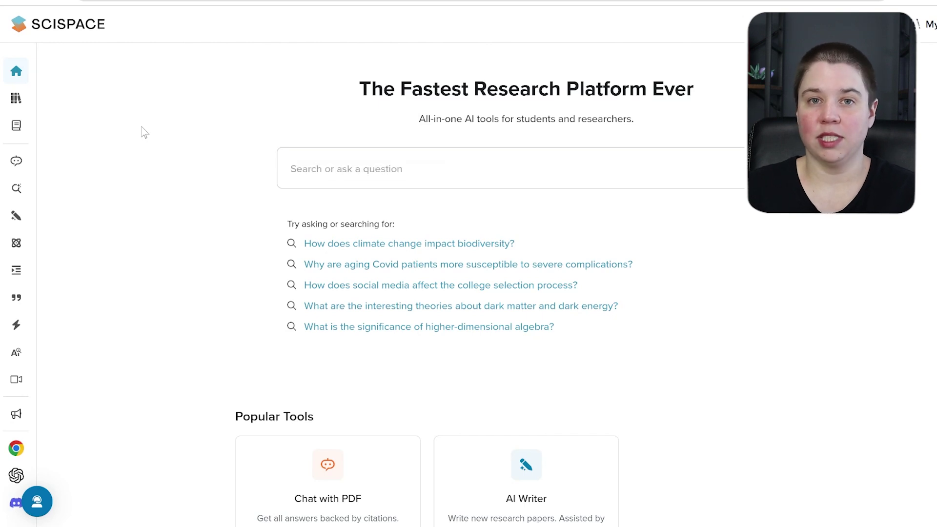
Start a new AI Writer document and title it "Steroids Analysis By Ion Mobility".
mouse_move(19, 99)
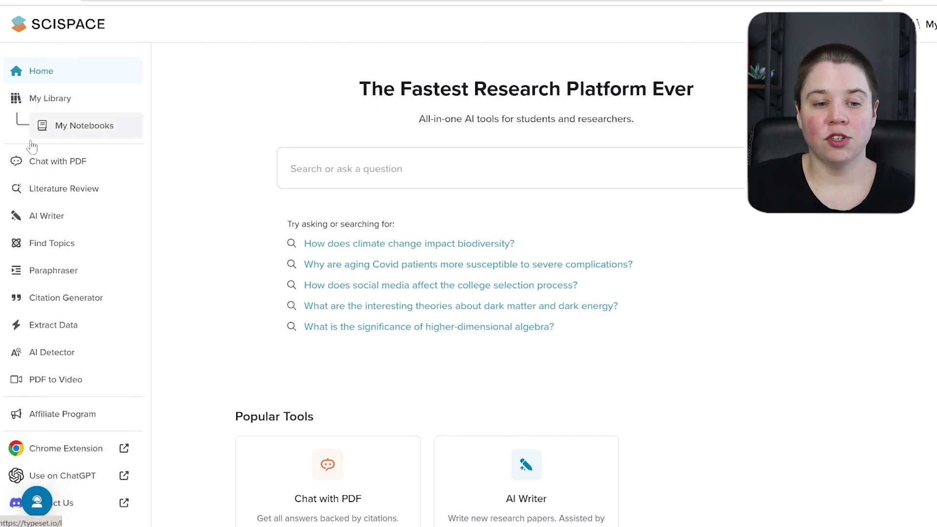
click(38, 219)
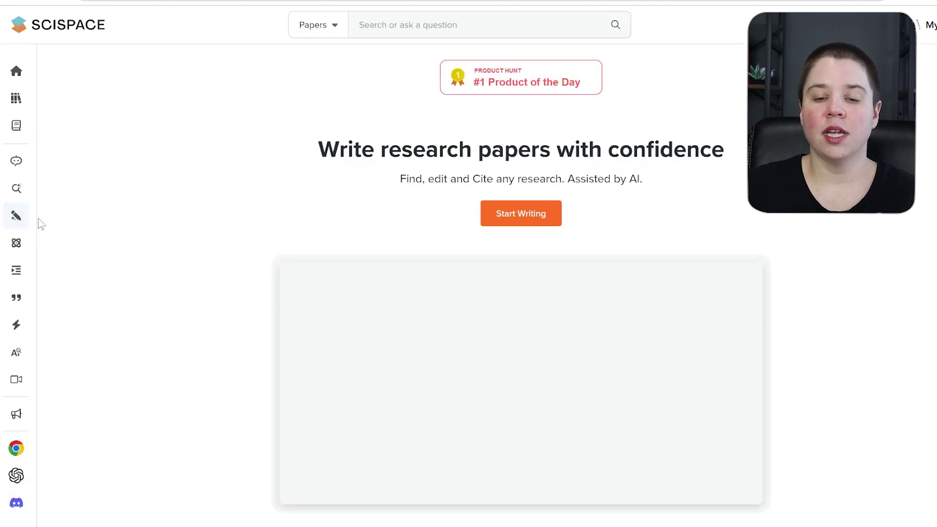
click(532, 222)
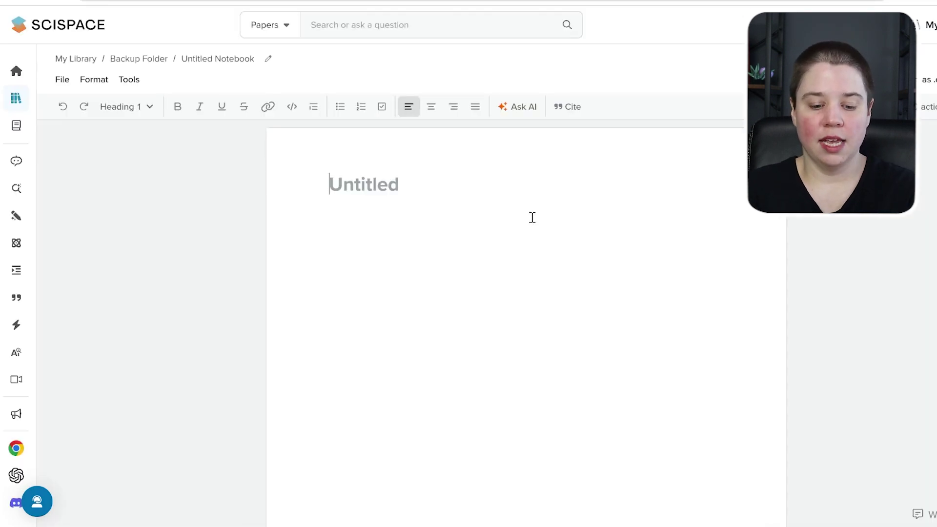
text(Steroids)
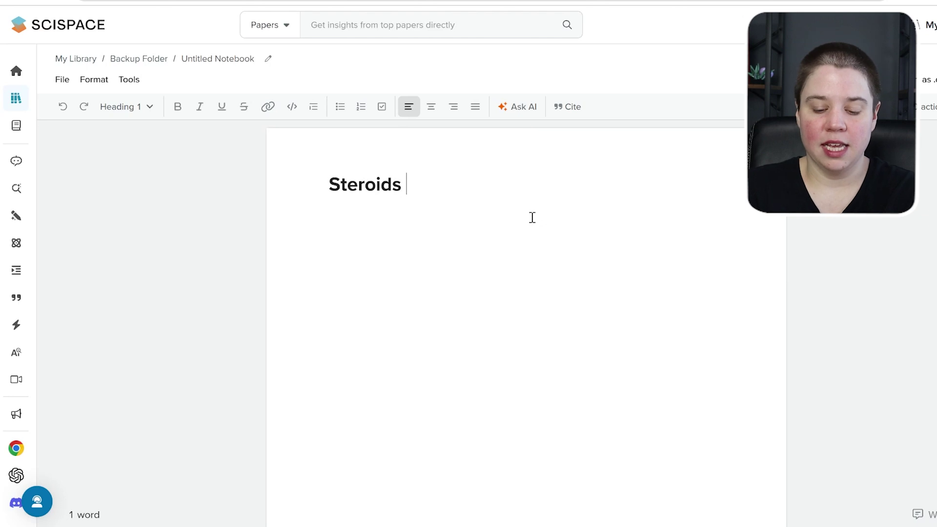
text( Analysis By Ion Mobility)
key(Return)
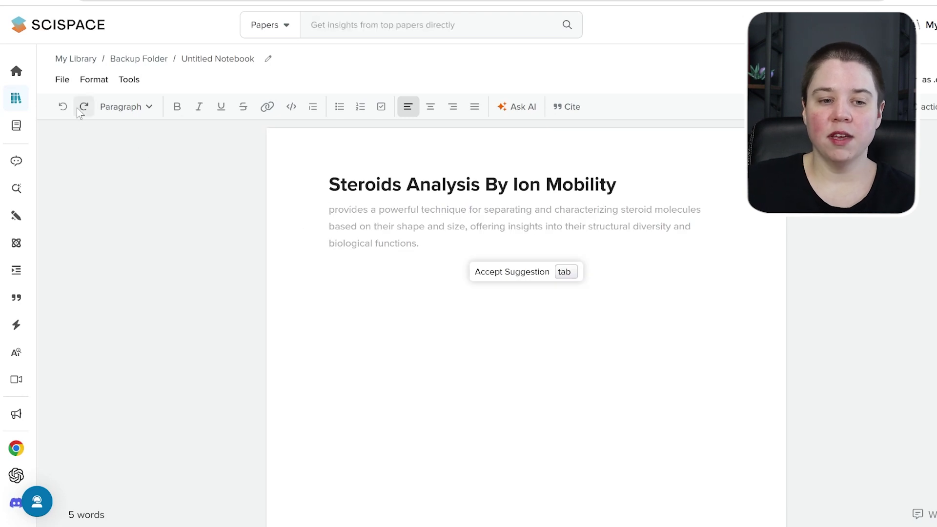
click(149, 106)
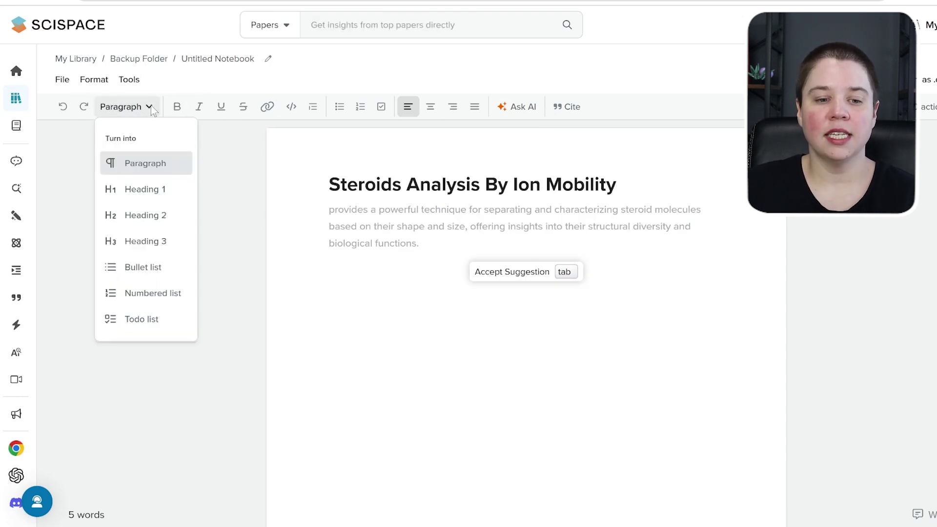
click(253, 157)
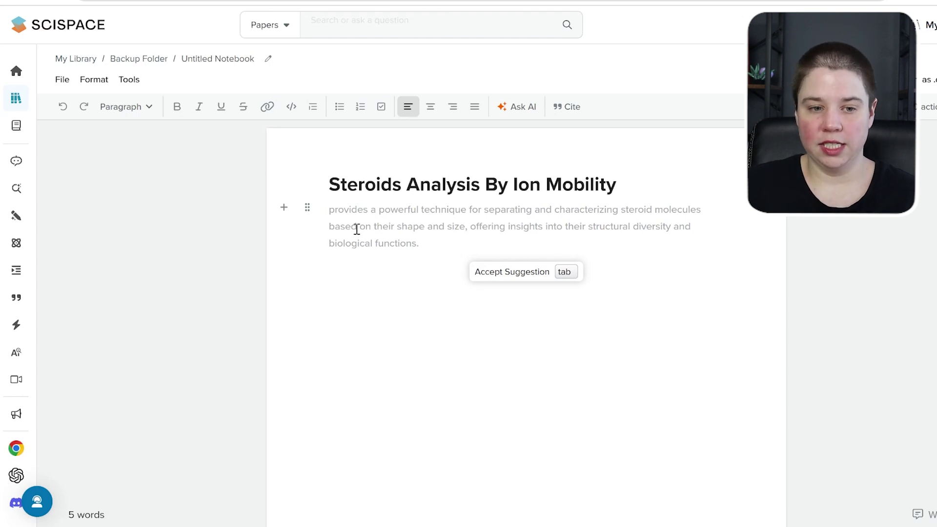
Turn off the Autocomplete writing suggestions for this notebook.
click(129, 79)
mouse_move(278, 244)
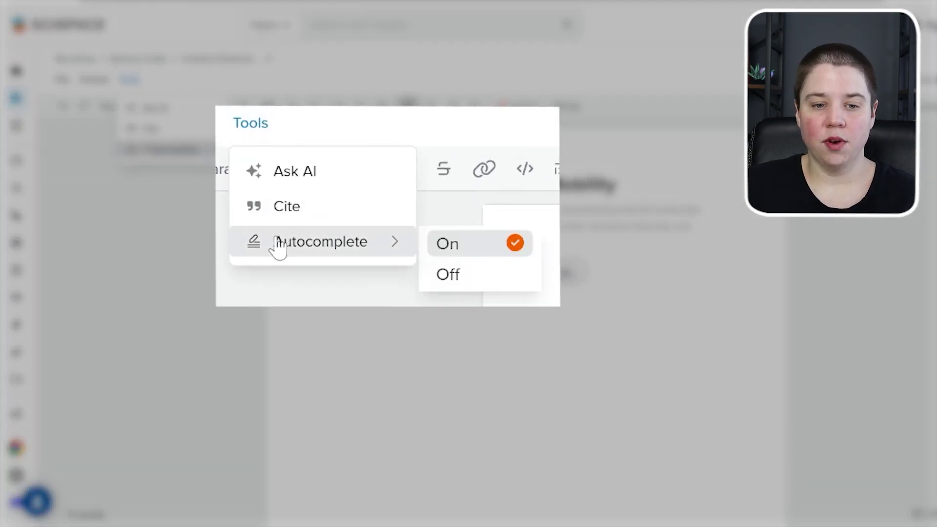
click(446, 275)
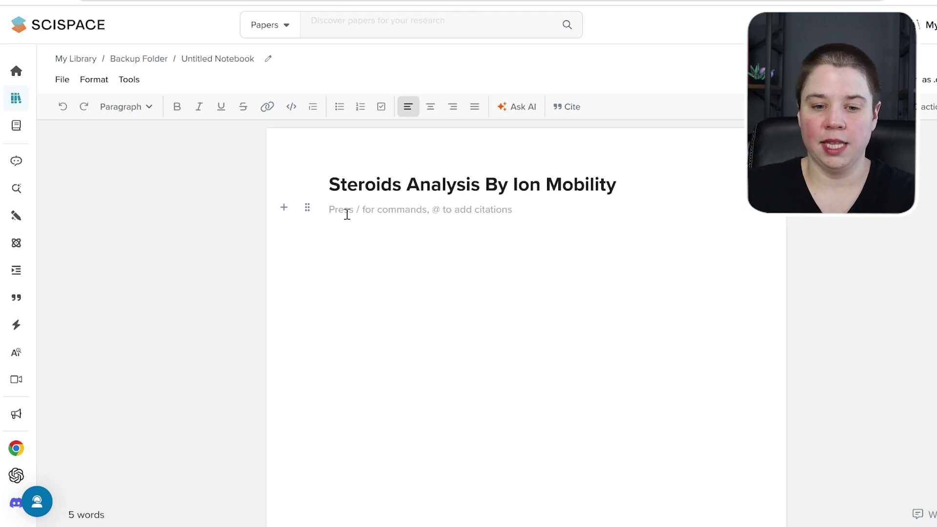
Generate an outline for "steroid analysis by ion mobility" below the title with the Outline Builder.
key(slash)
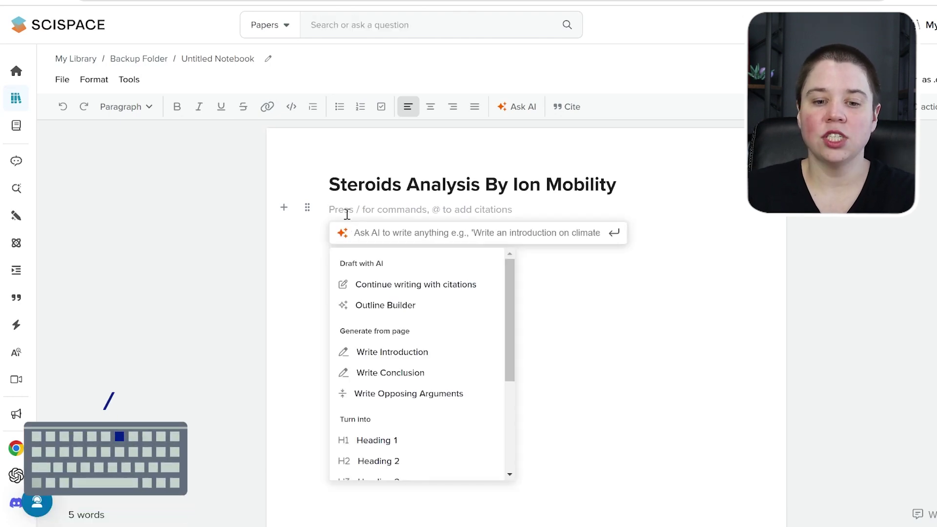
scroll(373, 352, down, 3)
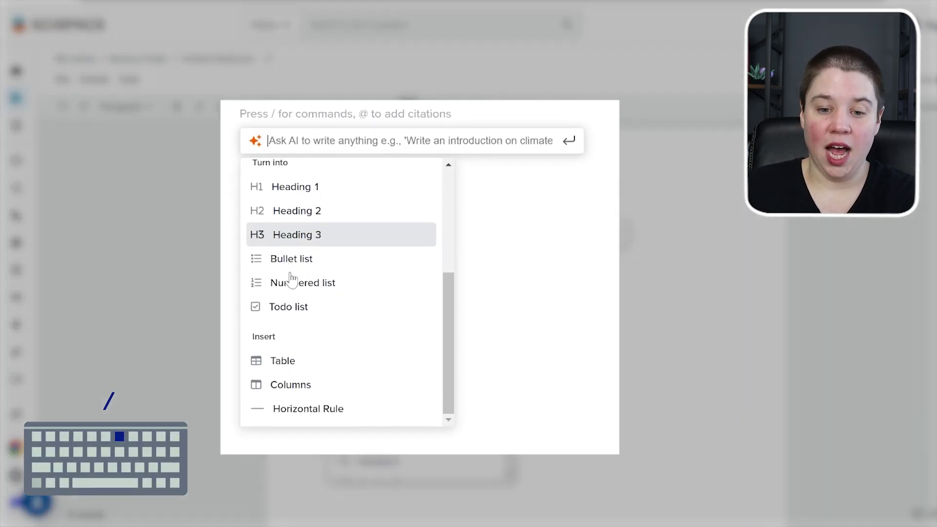
scroll(291, 281, up, 4)
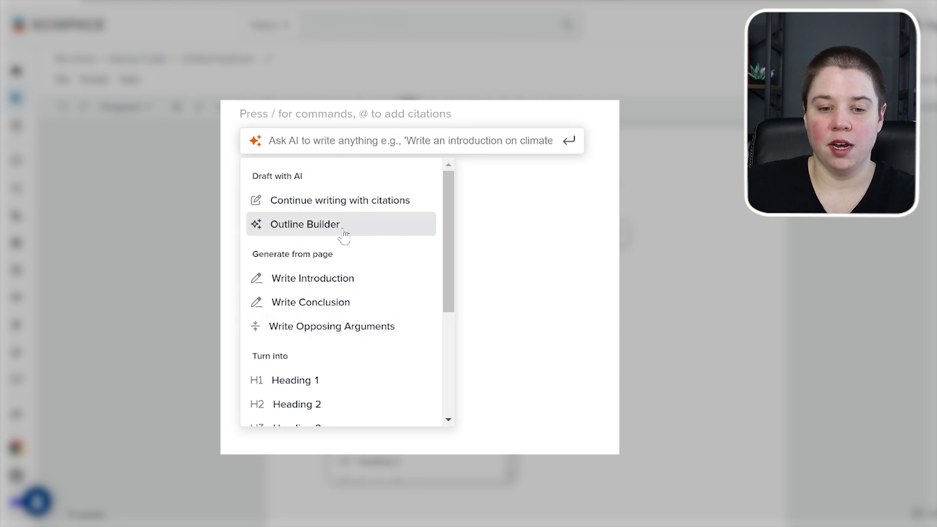
click(276, 225)
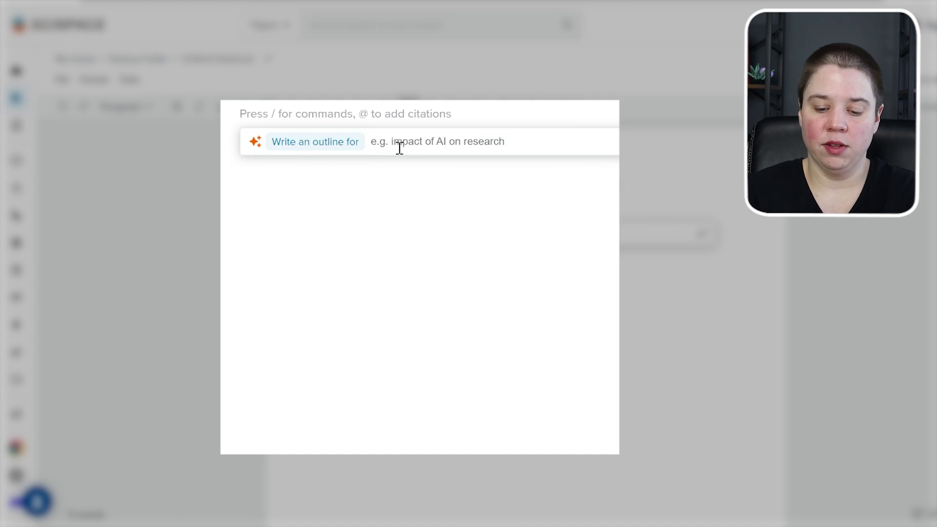
text(steroid analys)
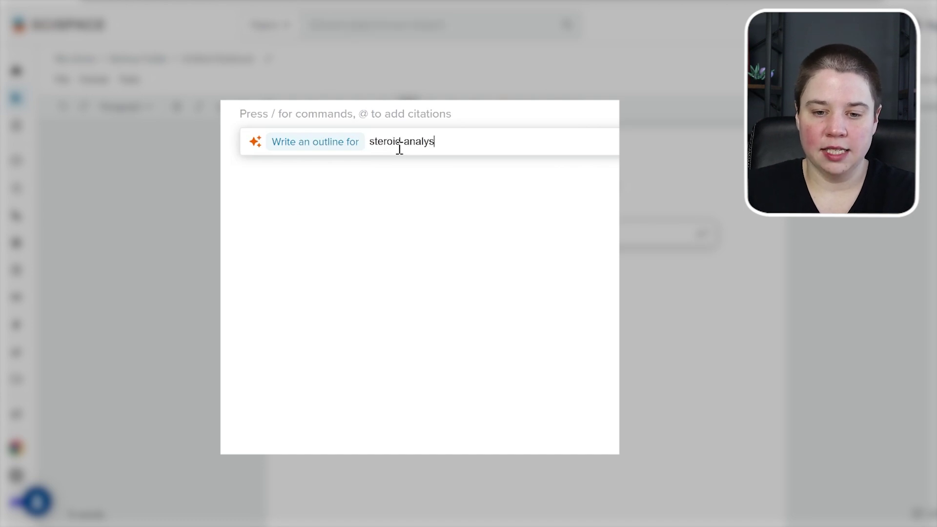
text(is by ion m)
text(obilit)
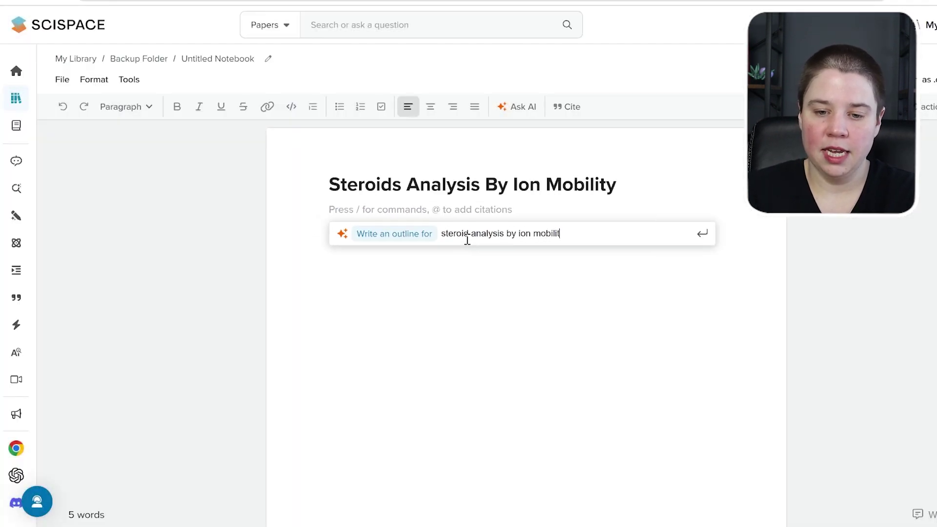
text(y)
key(Return)
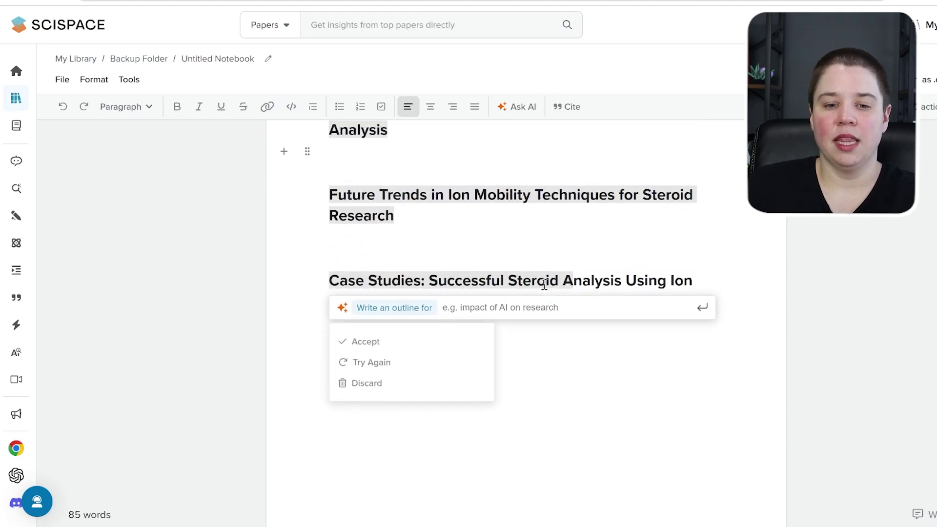
Review the headings of the generated outline and discard it.
scroll(544, 284, up, 10)
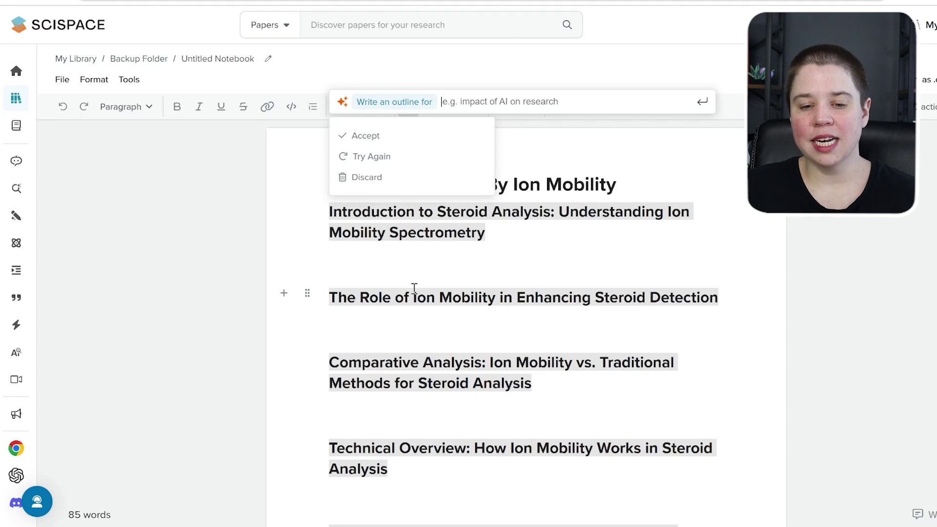
scroll(414, 289, down, 2)
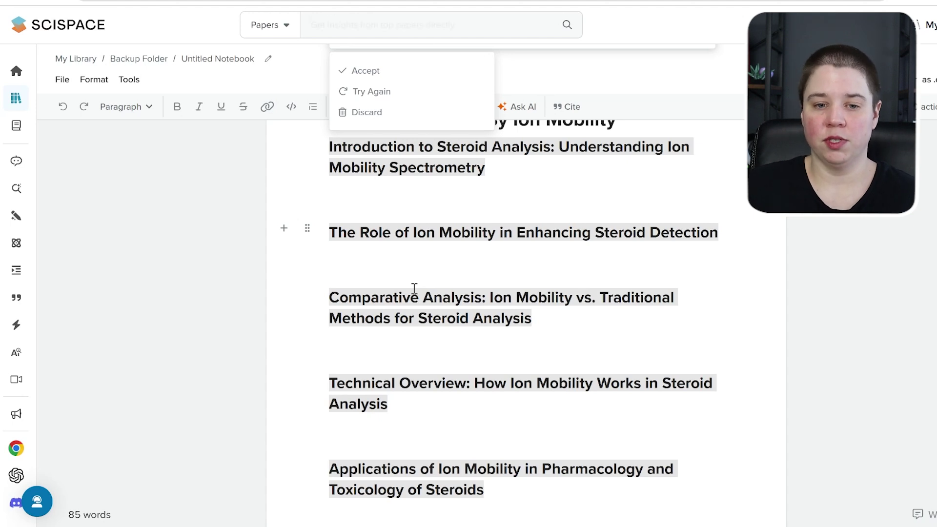
click(366, 111)
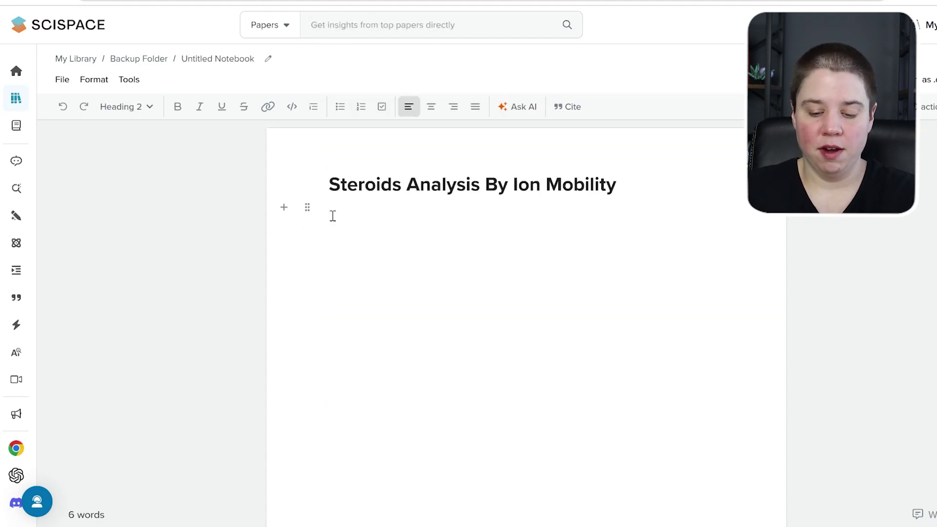
Below the title, write the paragraph "Steroids are an important biomolecular class due to their role in cellular signaling and as biomarkers for disease.".
text(eroi)
key(ctrl+a)
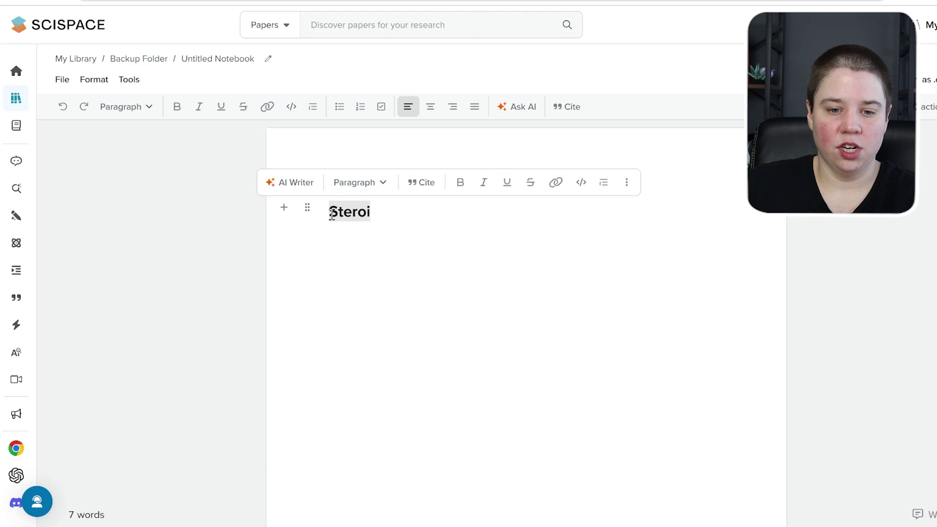
click(359, 192)
click(364, 240)
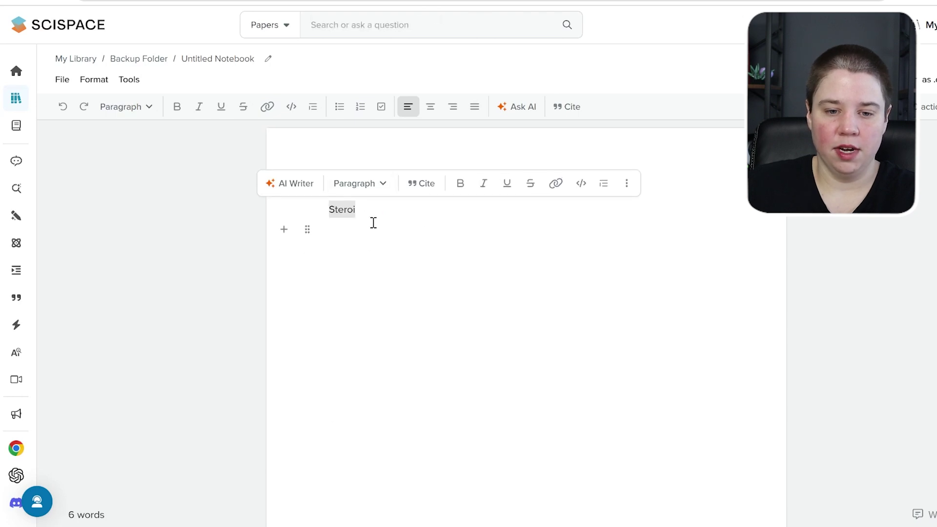
click(373, 221)
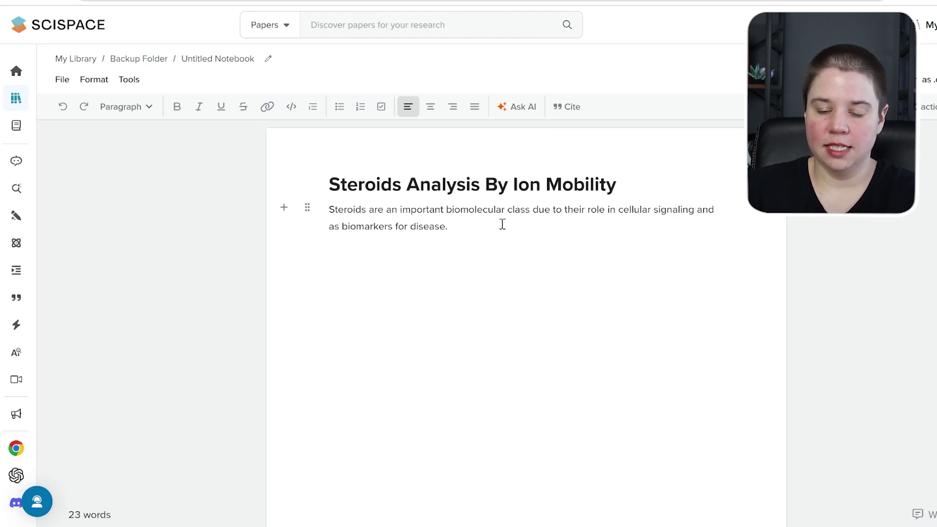
Have the AI continue writing with citations after the opening sentence and accept the generated text.
key(slash)
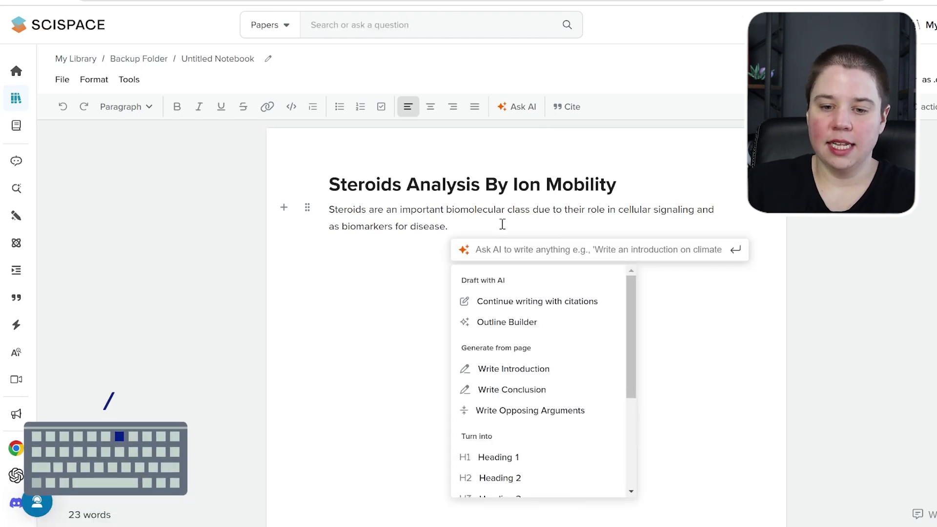
click(537, 301)
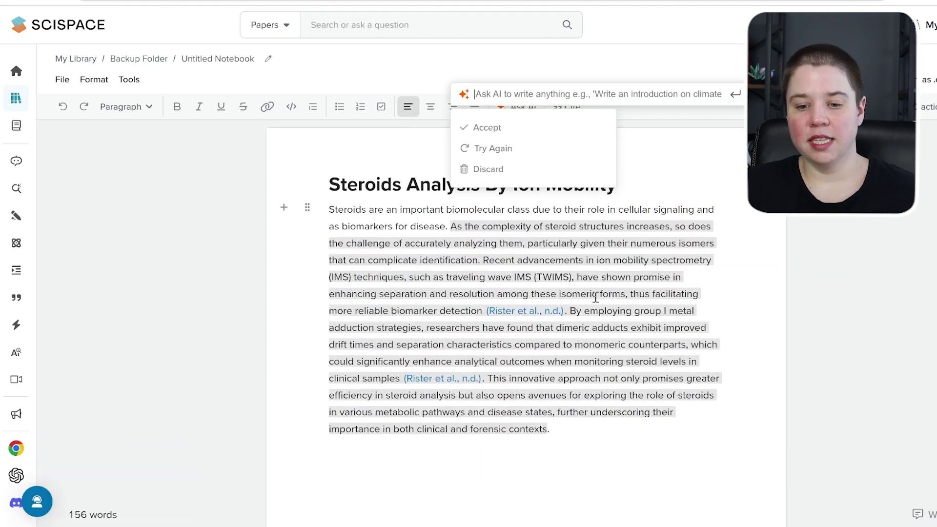
click(486, 127)
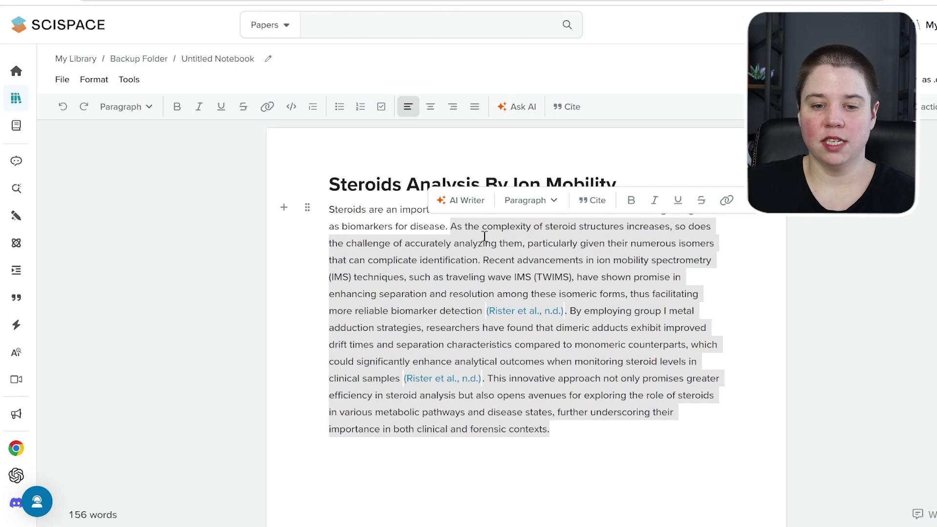
Check the source paper behind each of the two in-text citations in the generated paragraph.
click(541, 302)
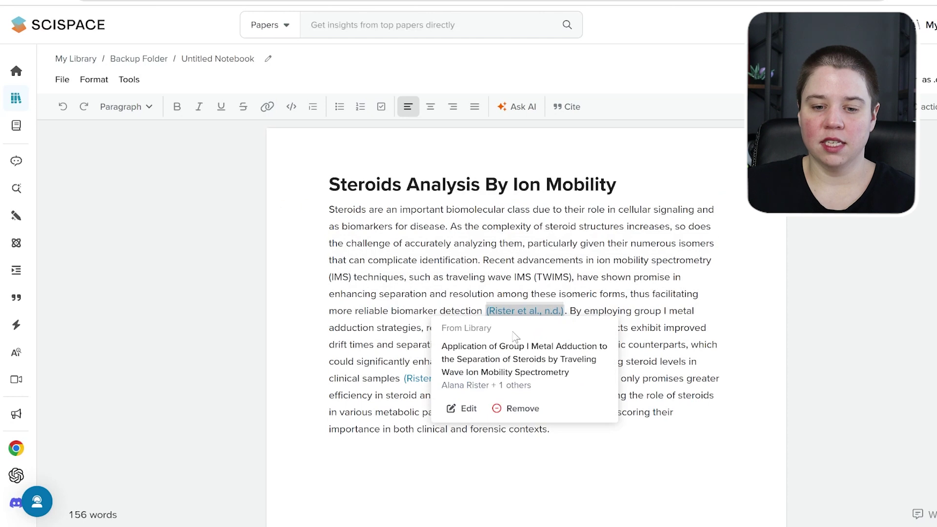
drag(627, 276, 621, 260)
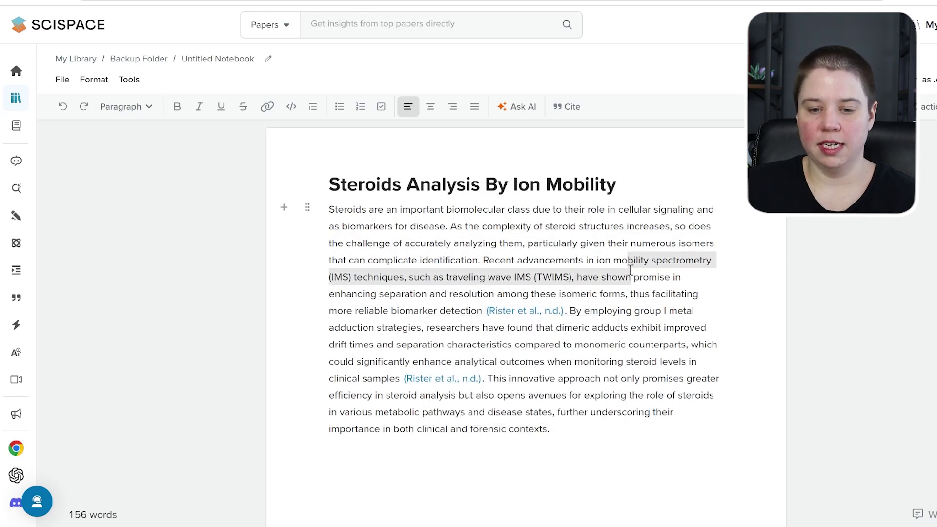
click(429, 382)
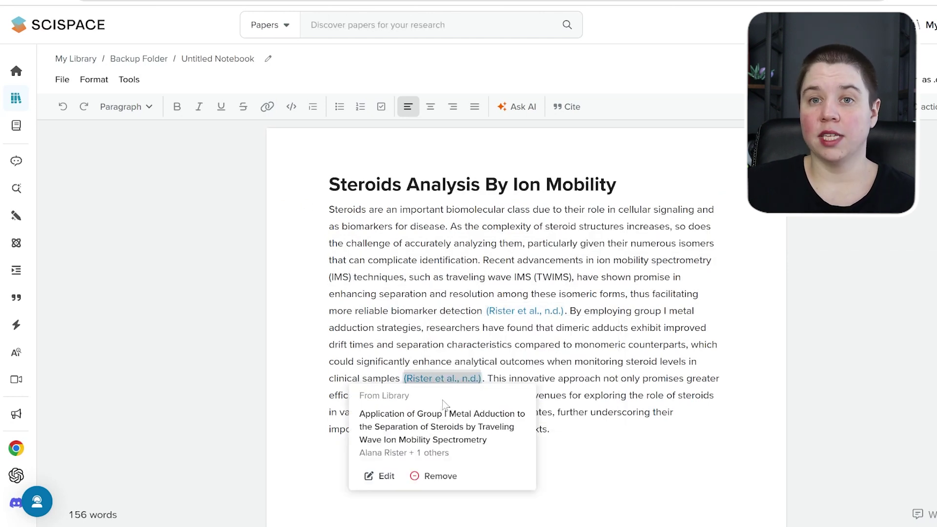
click(637, 276)
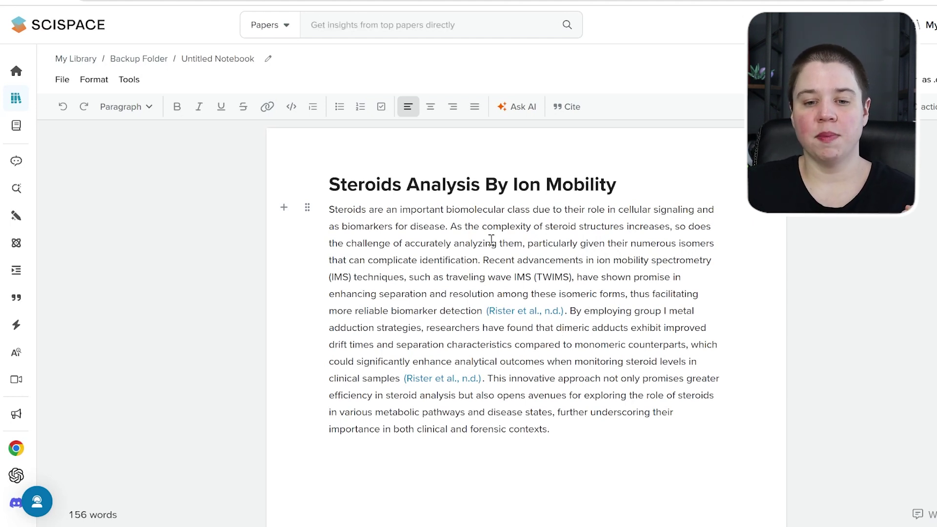
Try citing the SciSpace paper on bioisosteres in drug design inside the word "employing", and remove that misplaced citation.
drag(449, 227, 481, 260)
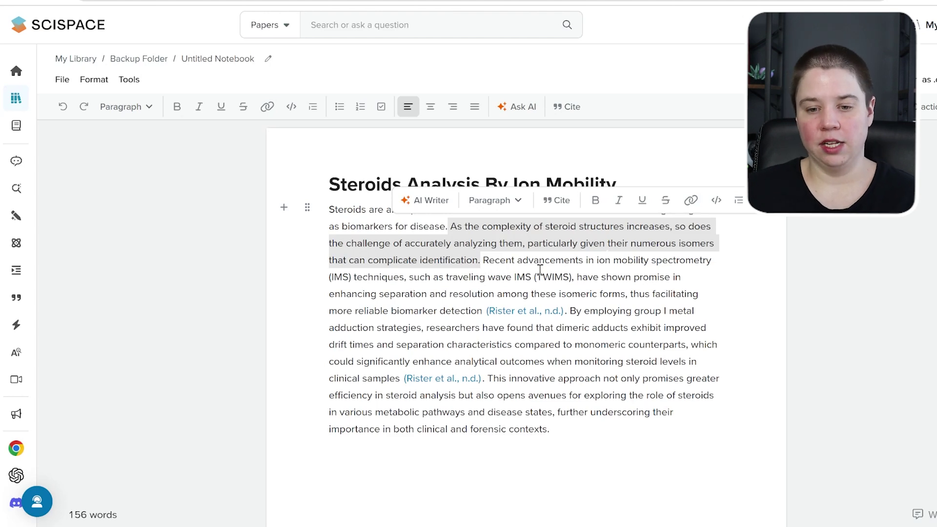
click(478, 262)
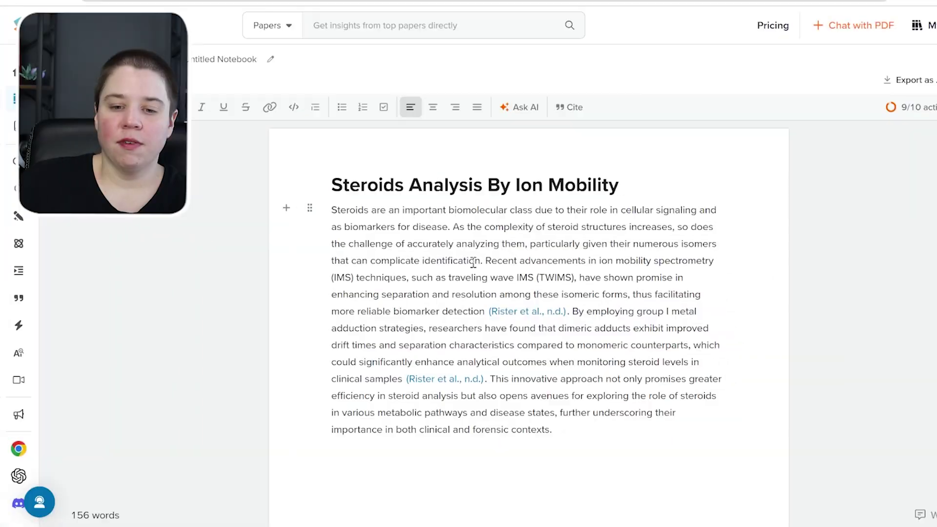
click(567, 107)
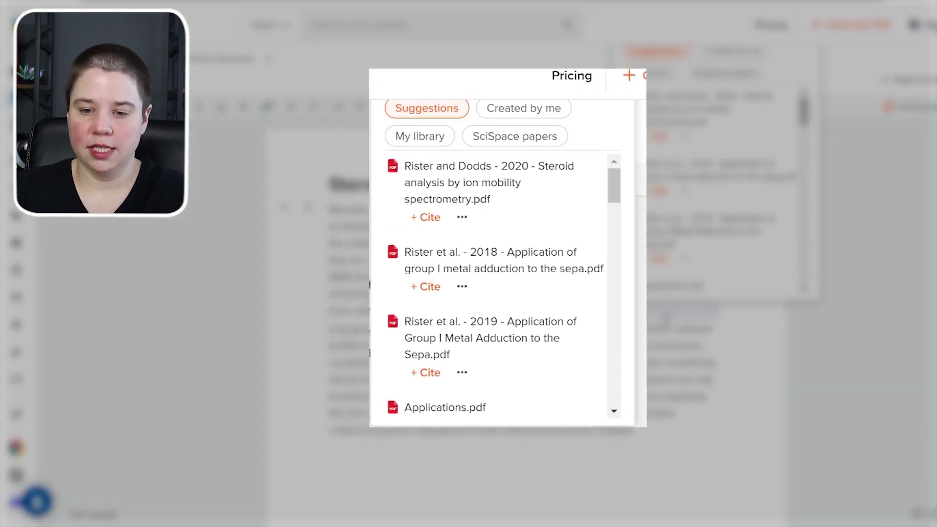
click(499, 143)
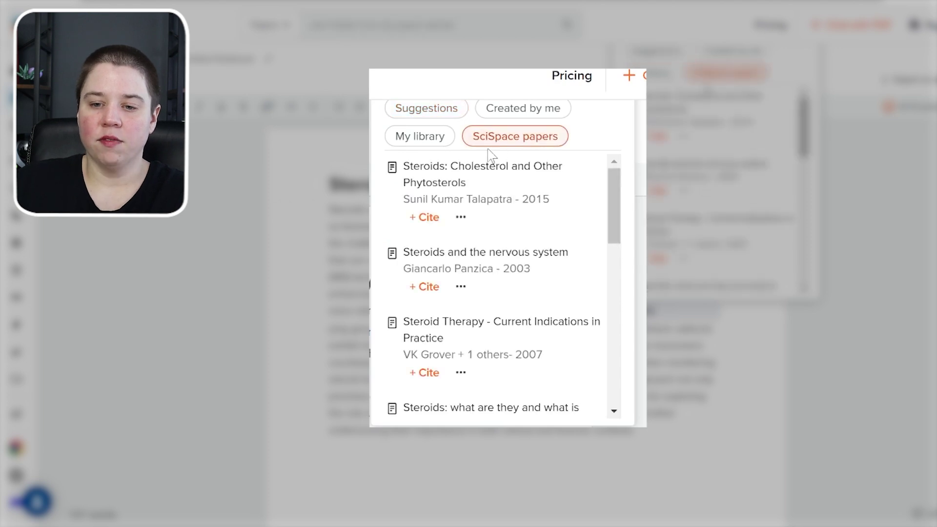
scroll(484, 210, down, 5)
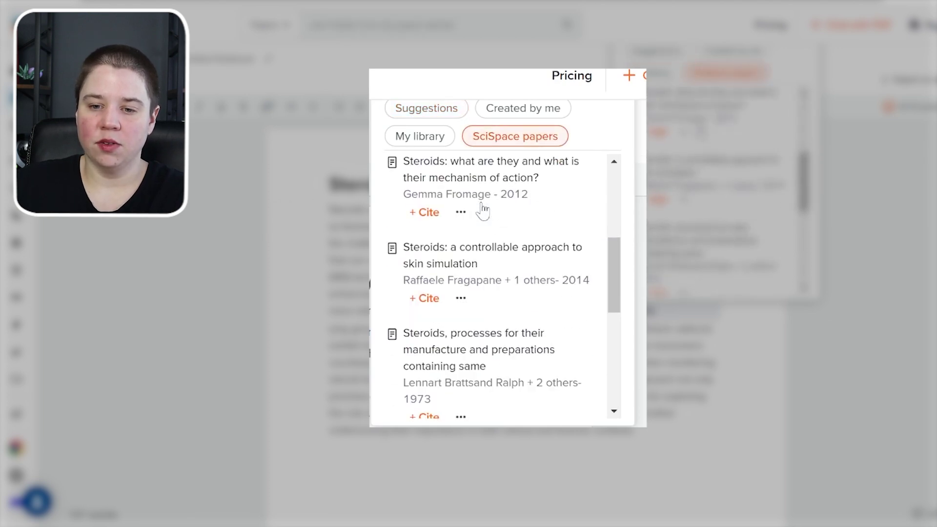
scroll(485, 261, up, 5)
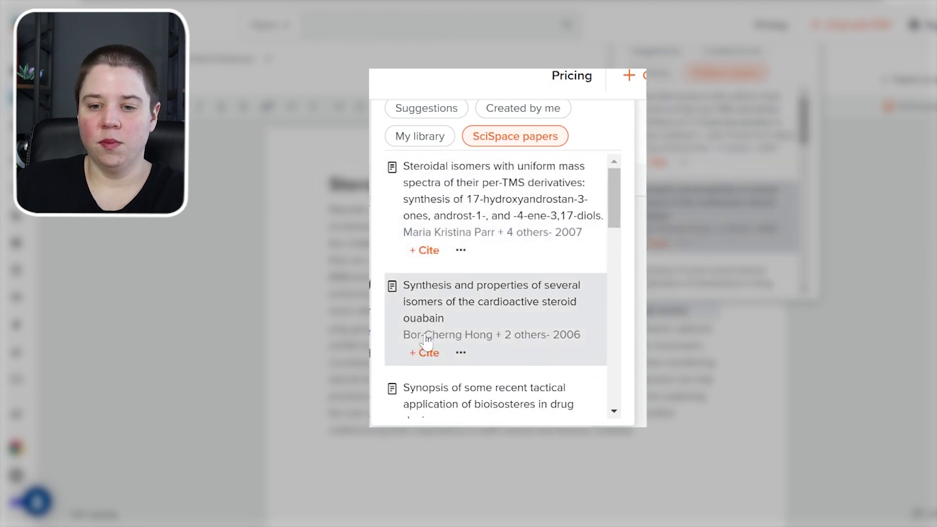
scroll(409, 302, down, 3)
click(420, 292)
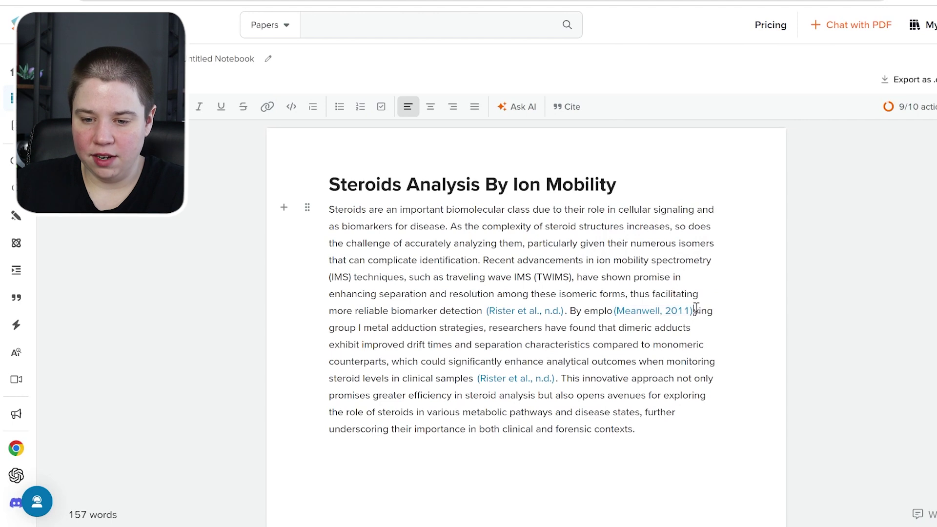
click(634, 313)
click(644, 408)
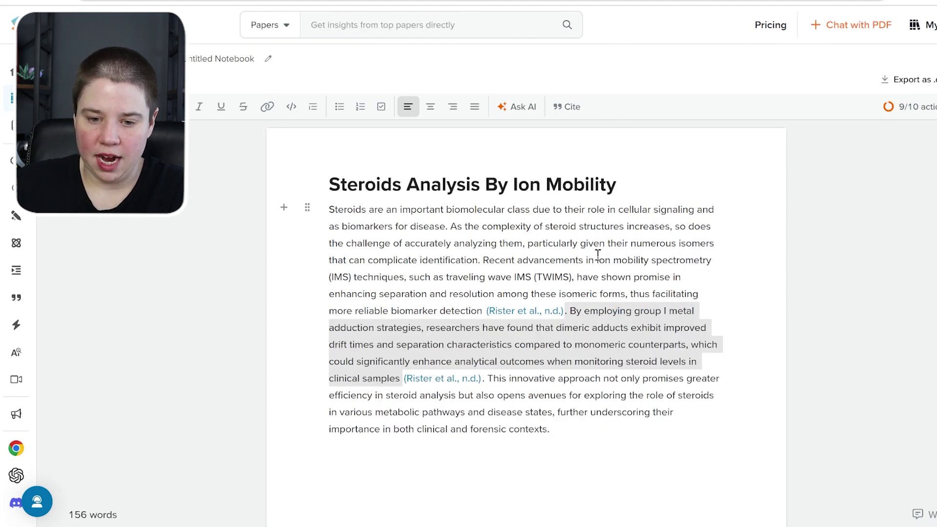
Replace the citation after "biomarker detection" with the SciSpace paper "Synopsis of some recent tactical application of bioisosteres in drug design", searching "steroids isomer".
click(528, 312)
click(521, 409)
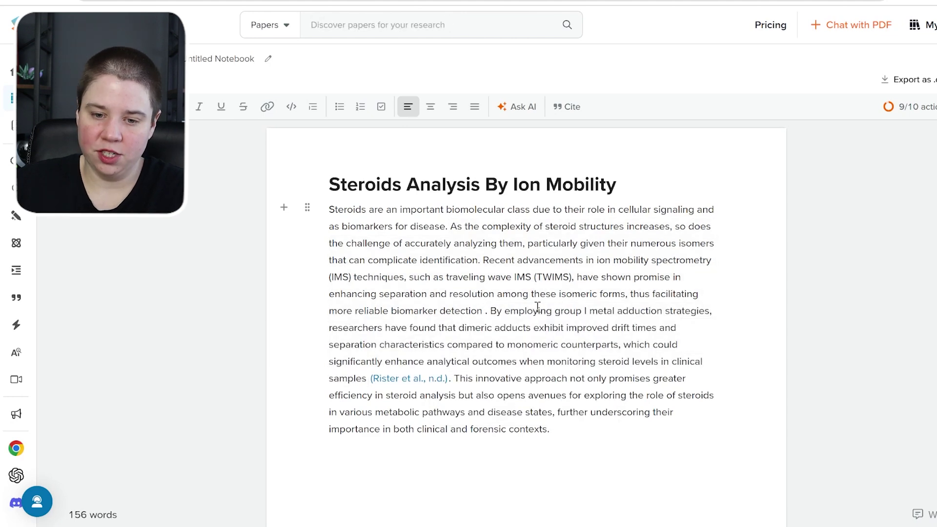
click(565, 111)
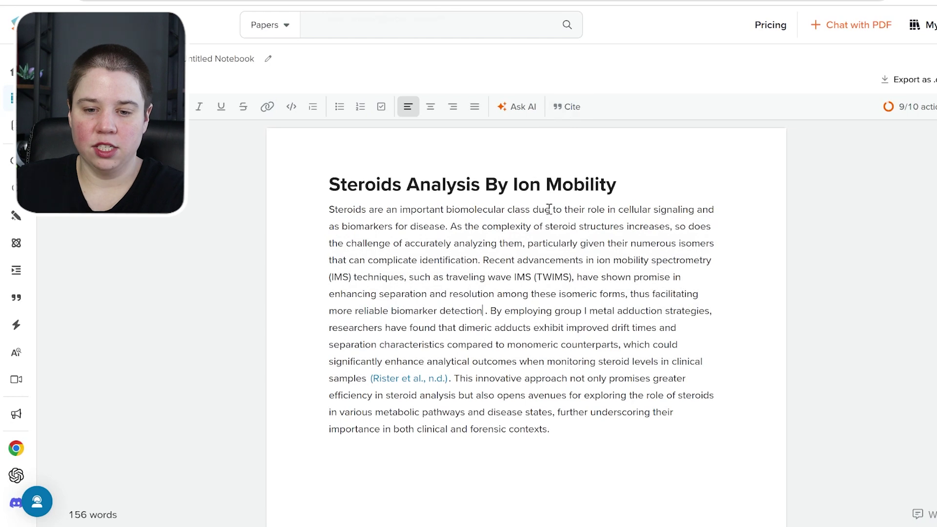
text(steroi)
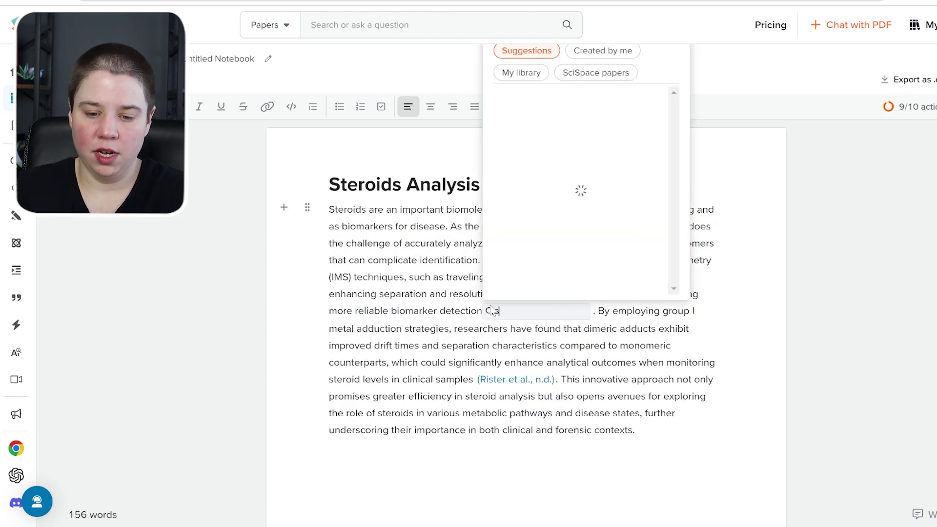
text(ds ion mo)
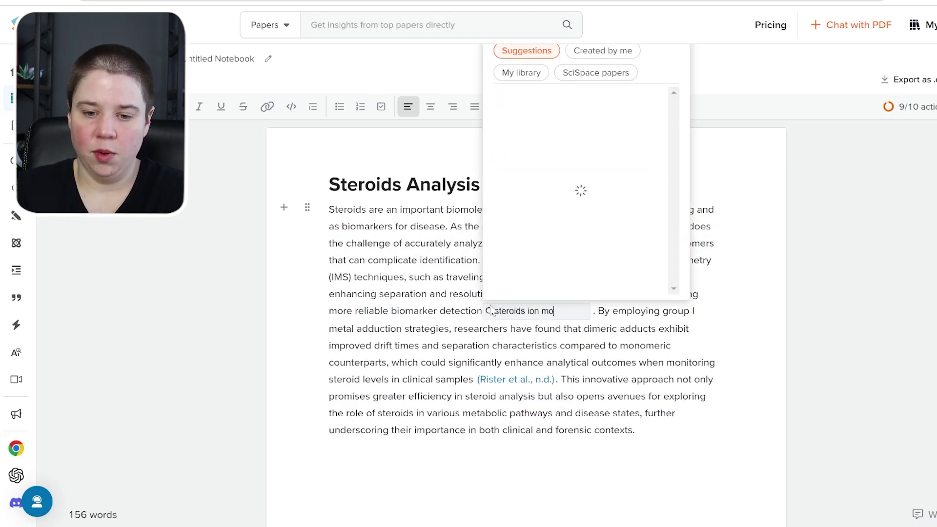
key(BackSpace)
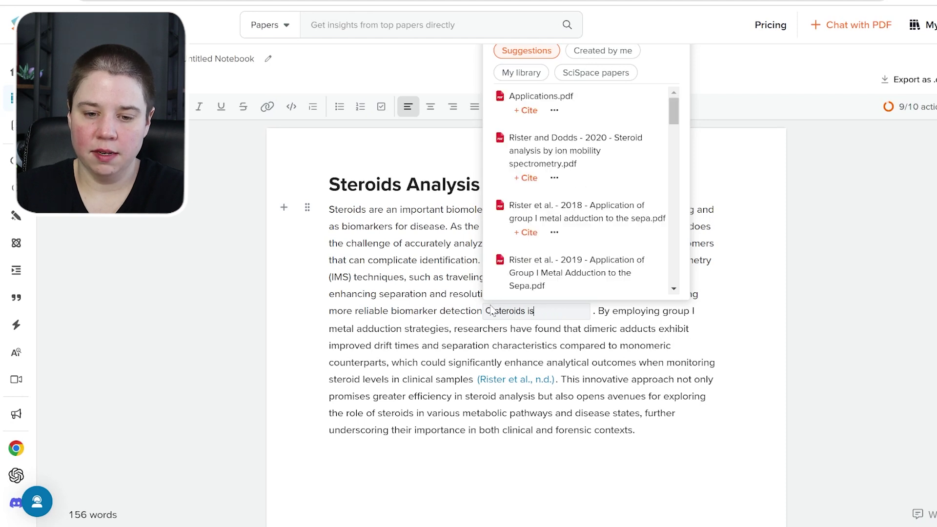
text(somer)
click(596, 72)
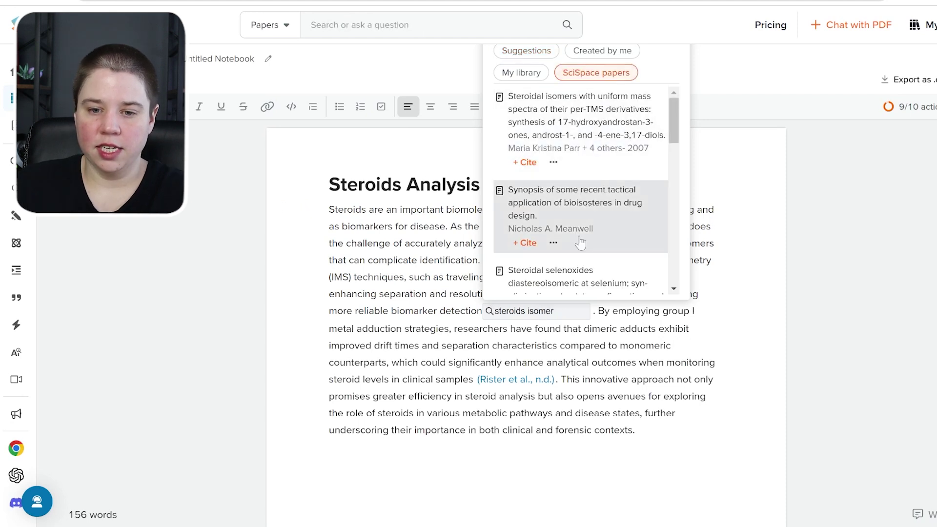
click(520, 243)
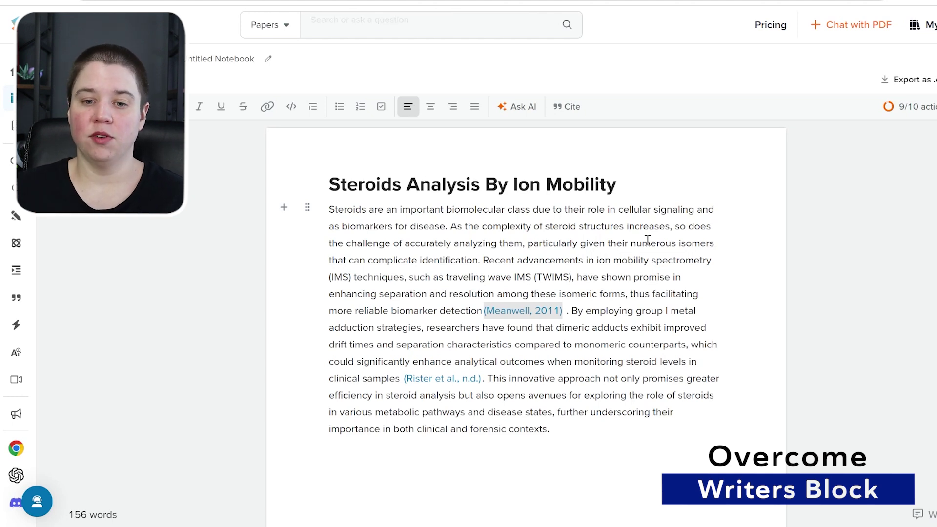
Copy the opening sentence about steroids and review the AI editing and generation options available for it.
drag(448, 226, 333, 205)
key(ctrl+c)
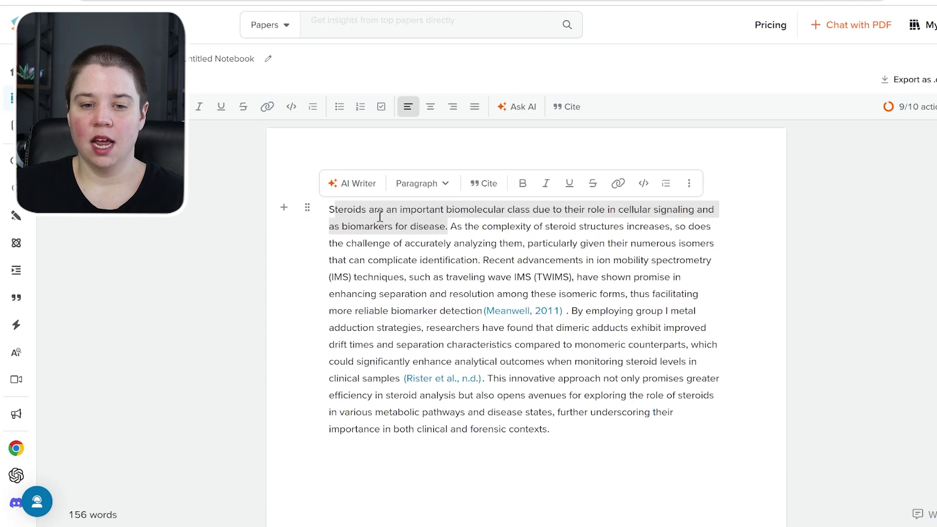
click(353, 183)
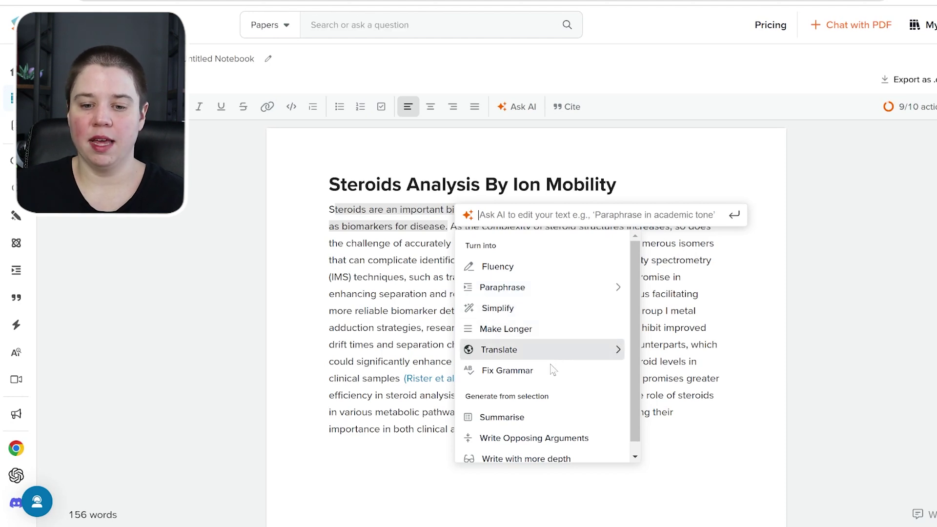
scroll(550, 421, down, 1)
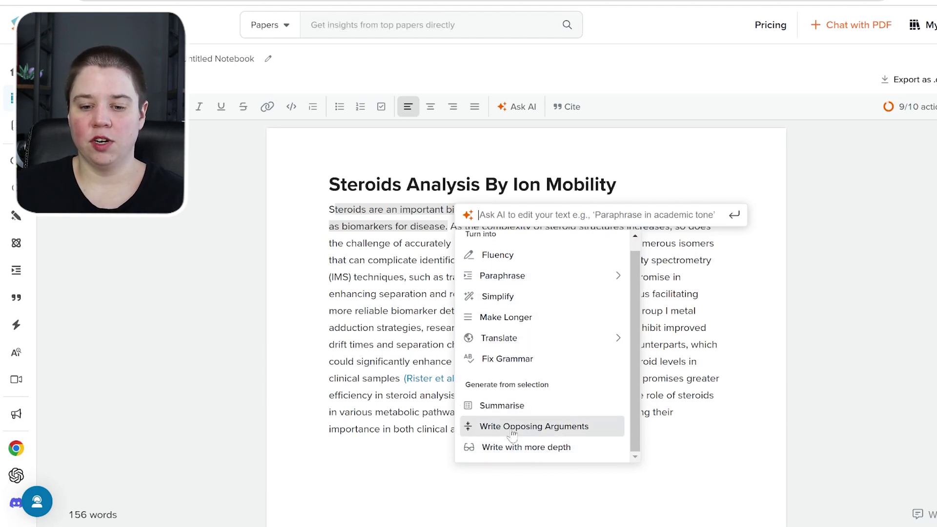
scroll(527, 381, up, 1)
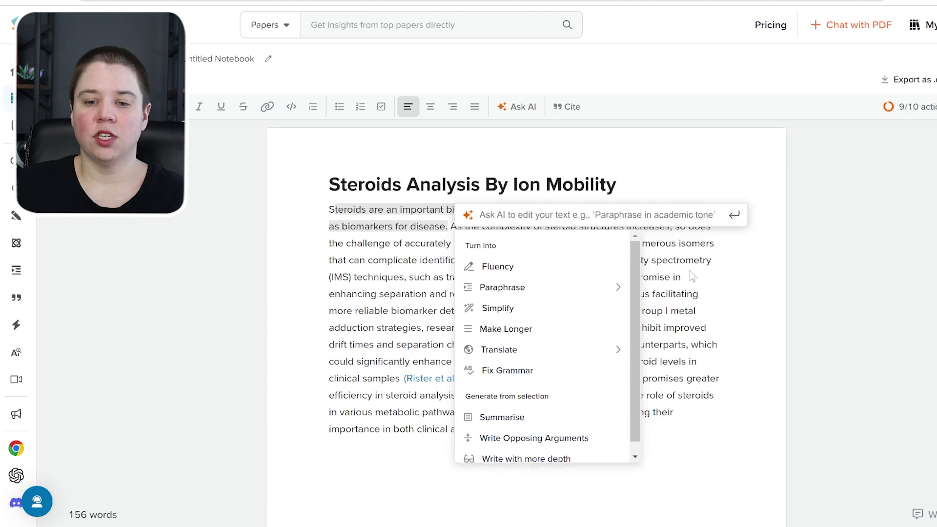
key(Escape)
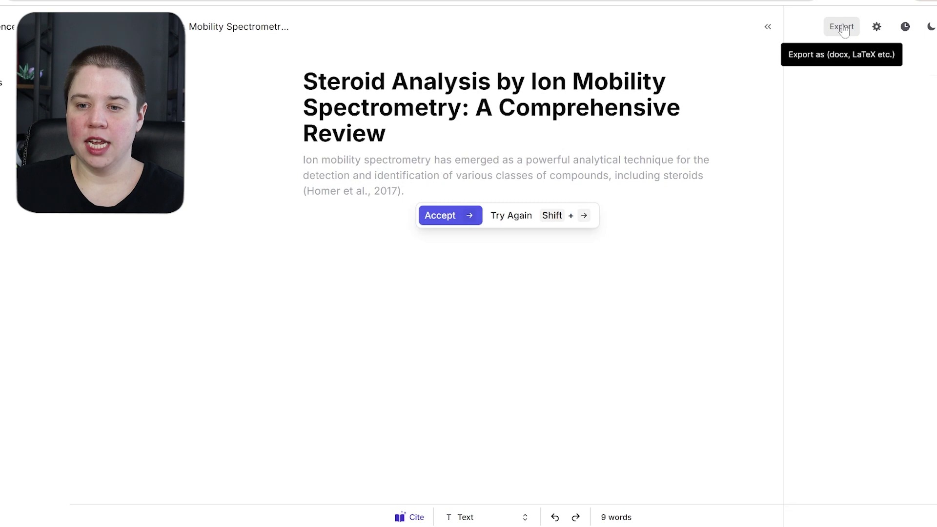
In the Jenni AI document on steroid analysis, turn off auto-complete in the document settings.
click(876, 27)
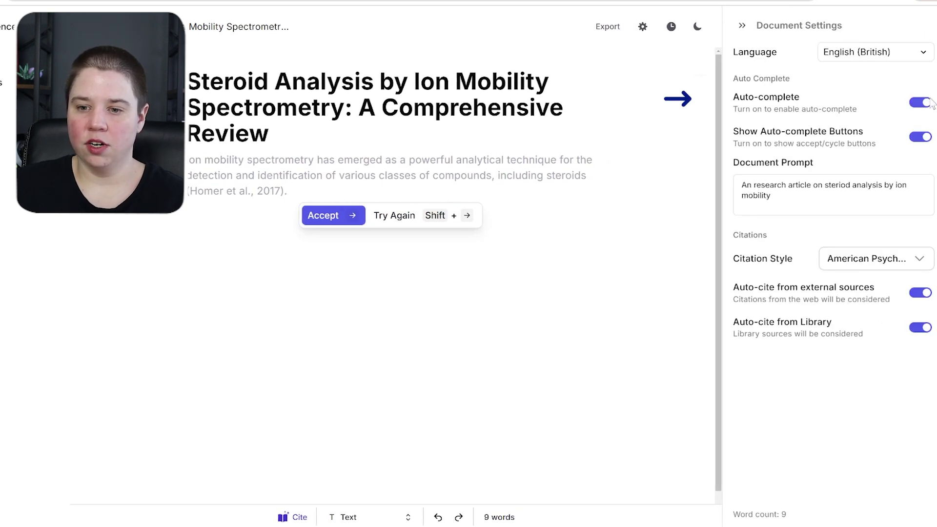
click(926, 101)
click(742, 25)
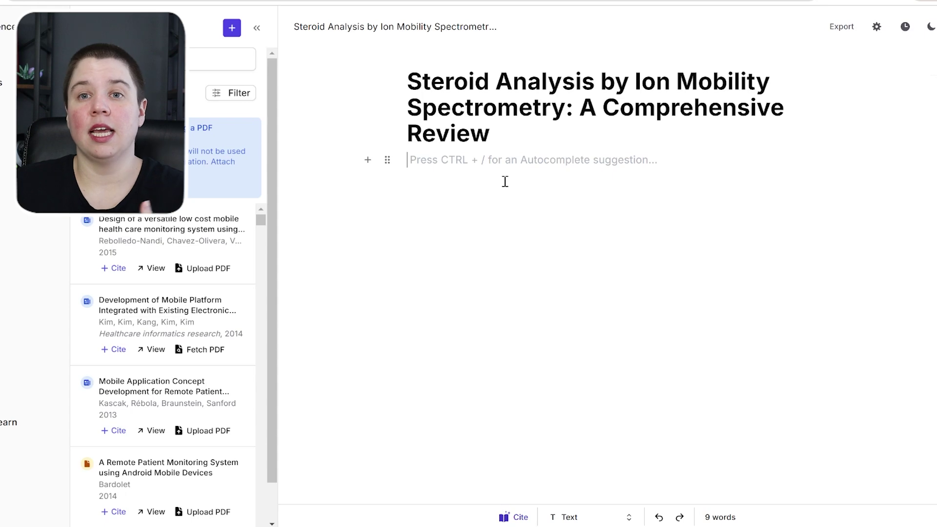
click(595, 517)
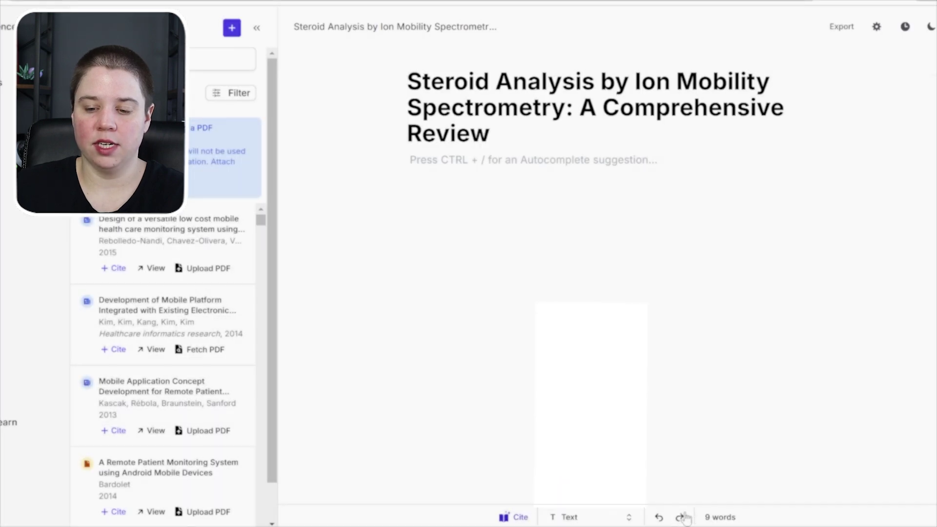
click(659, 517)
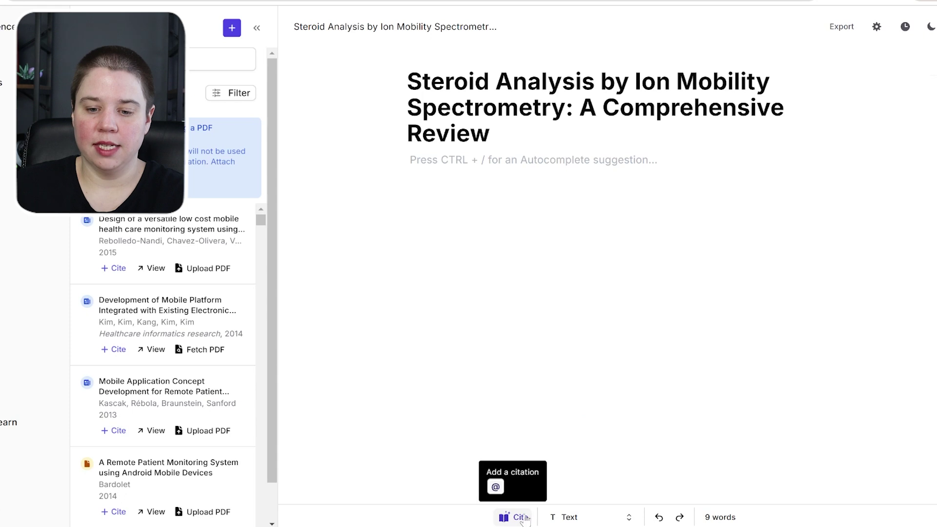
Paste the copied opening sentence below the title, request an autocomplete suggestion, and accept the cited sentence that follows it.
click(477, 166)
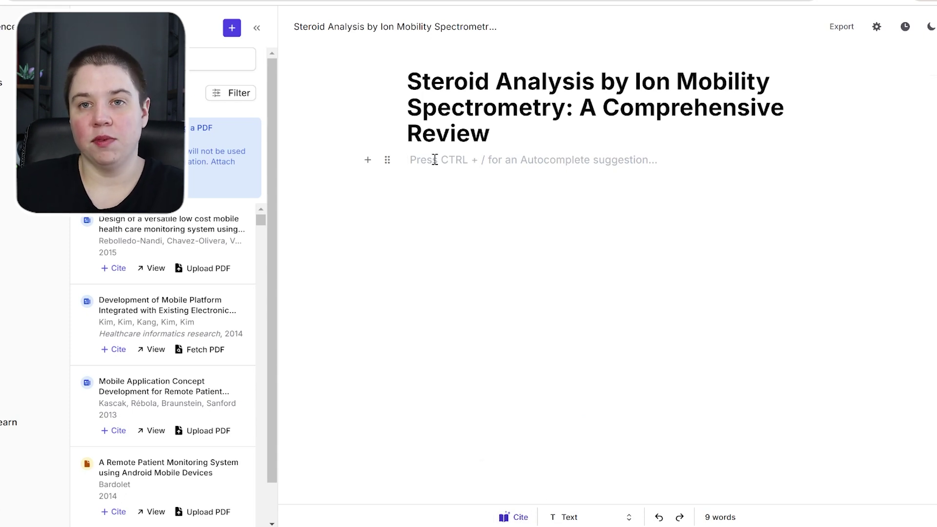
key(ctrl+v)
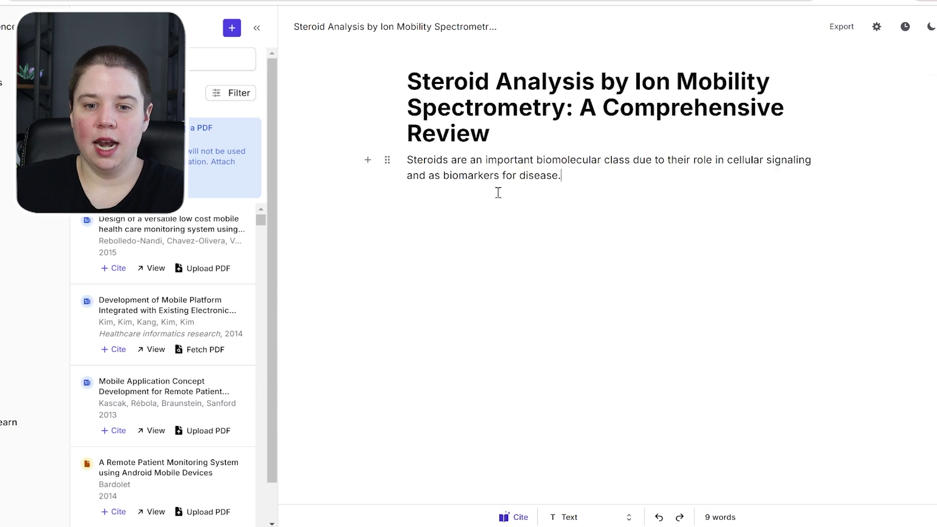
key(ctrl+/)
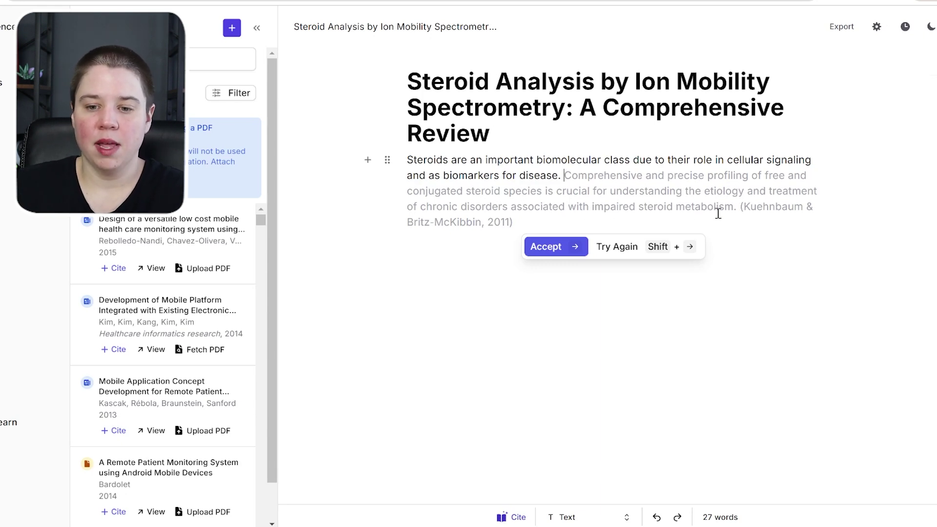
click(571, 247)
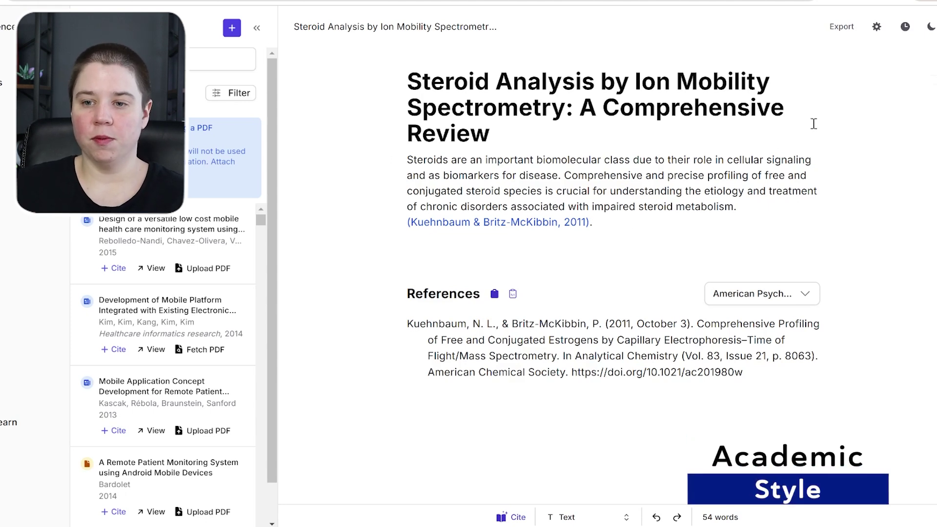
Review the citation styles and auto-cite options in the document settings without changing them.
click(877, 26)
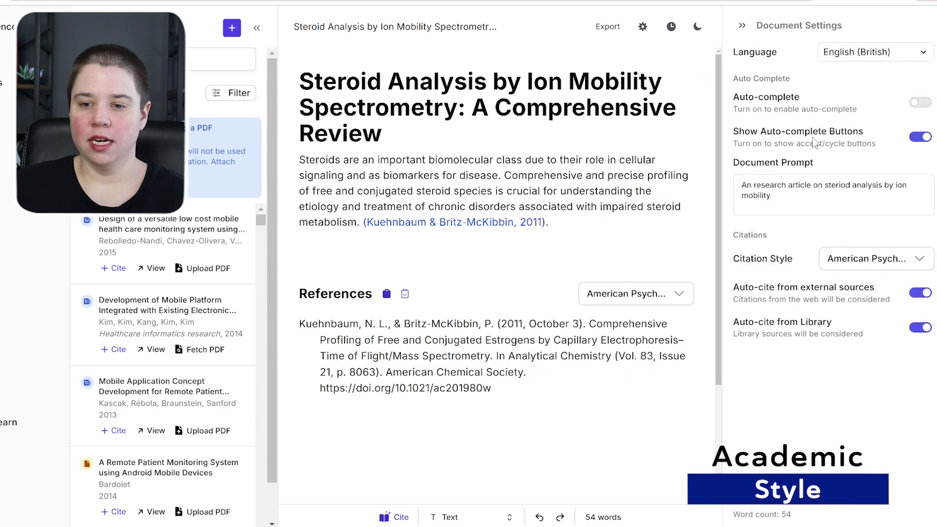
click(861, 259)
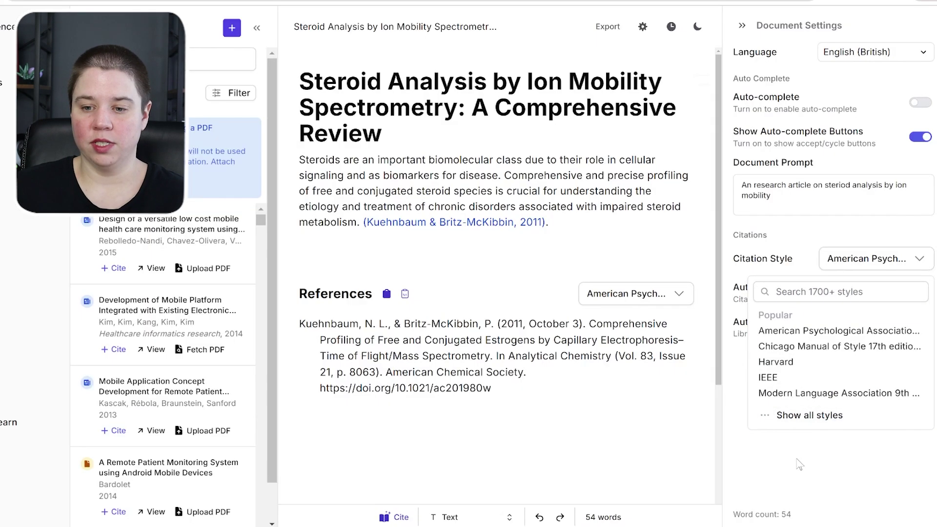
click(799, 465)
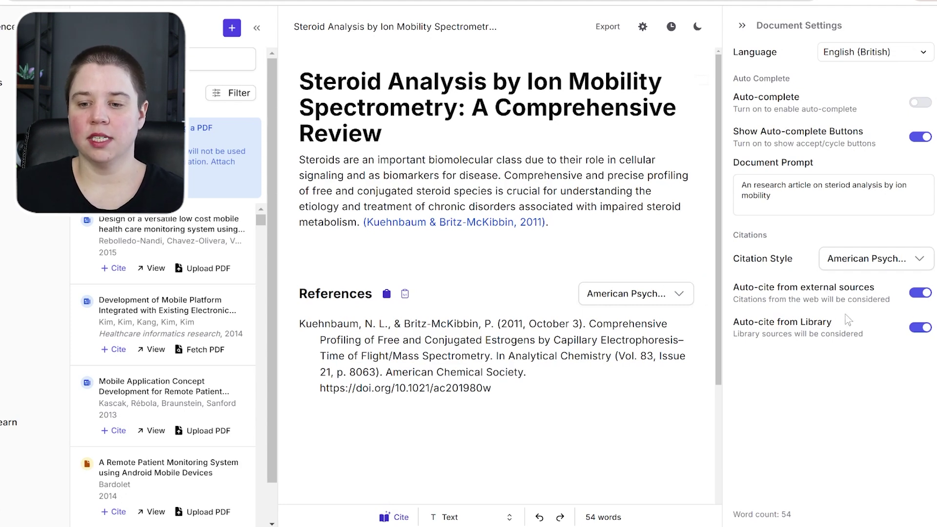
click(742, 25)
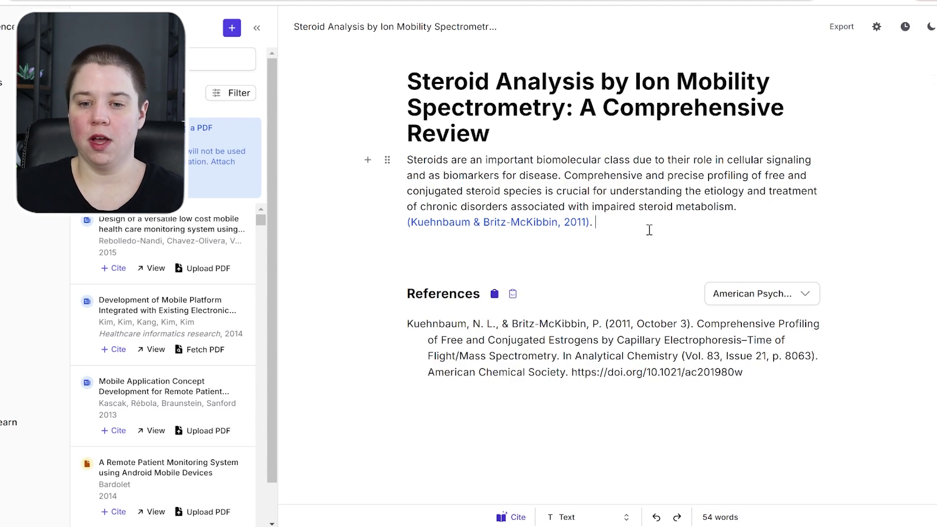
Improve the fluency of the opening sentence about steroids with AI Commands and insert the rewritten version below the original.
drag(561, 176, 410, 156)
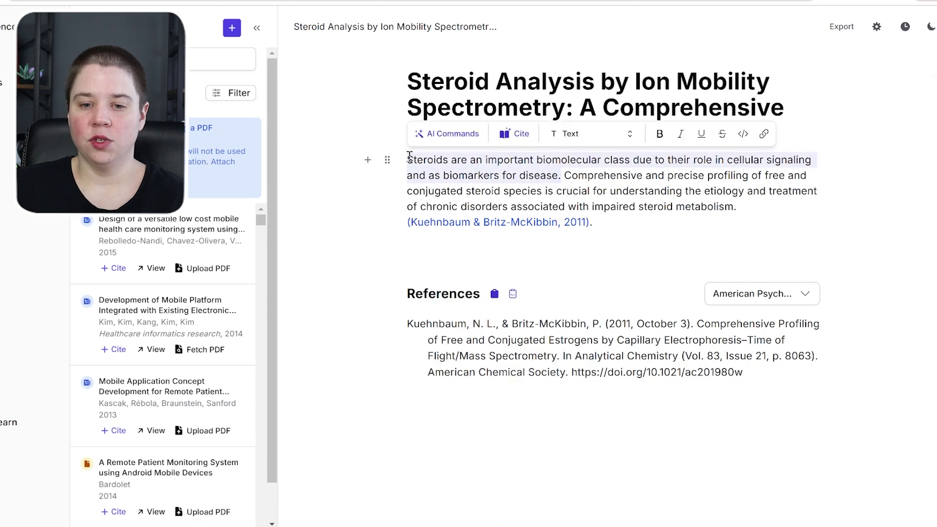
click(445, 133)
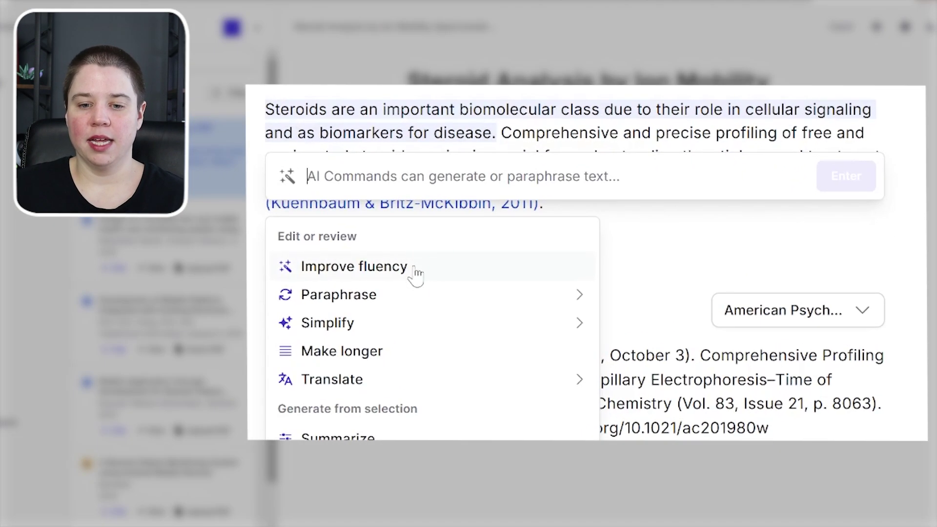
click(415, 273)
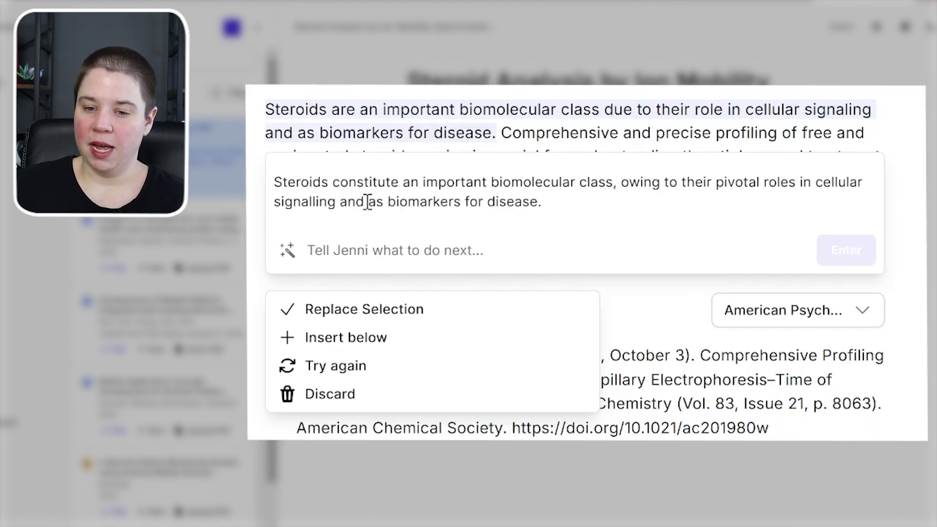
click(351, 340)
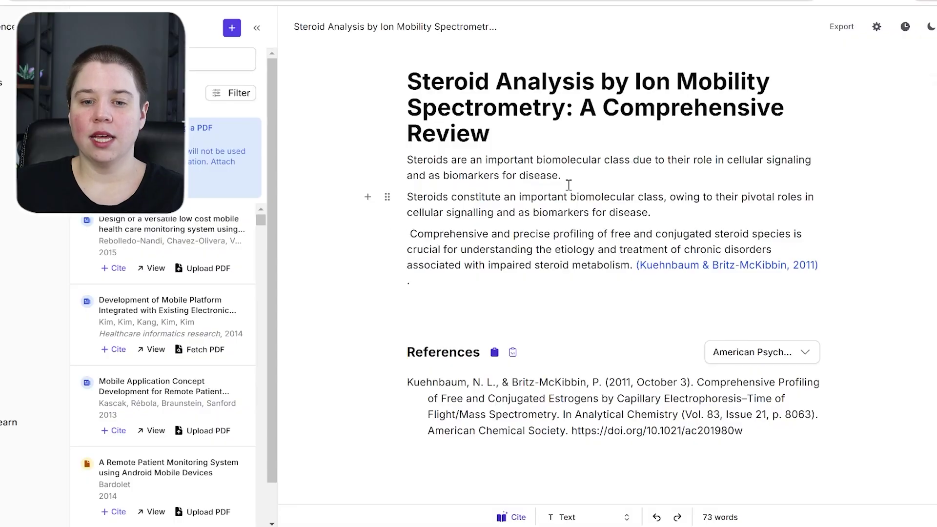
Start a citation for the original opening sentence and examine the suggested sources under Discover and All.
triple_click(561, 175)
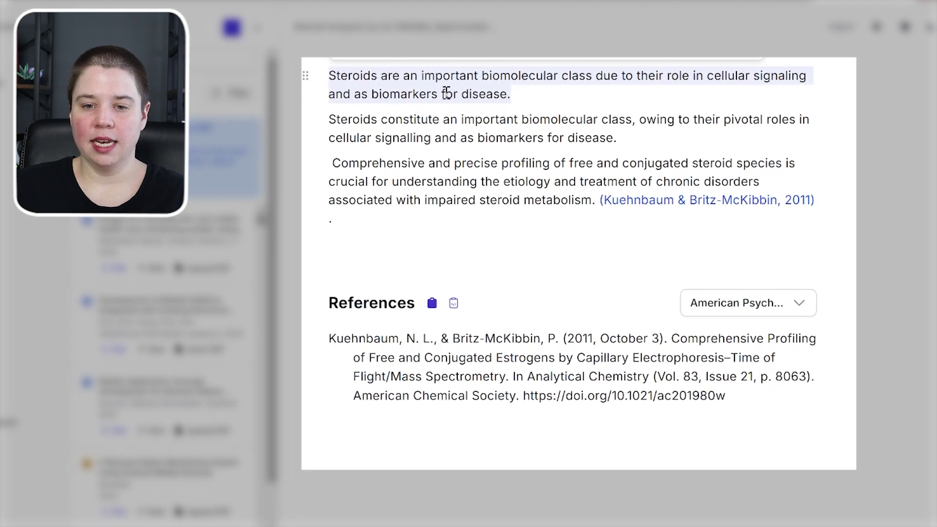
key(ctrl+shift+c)
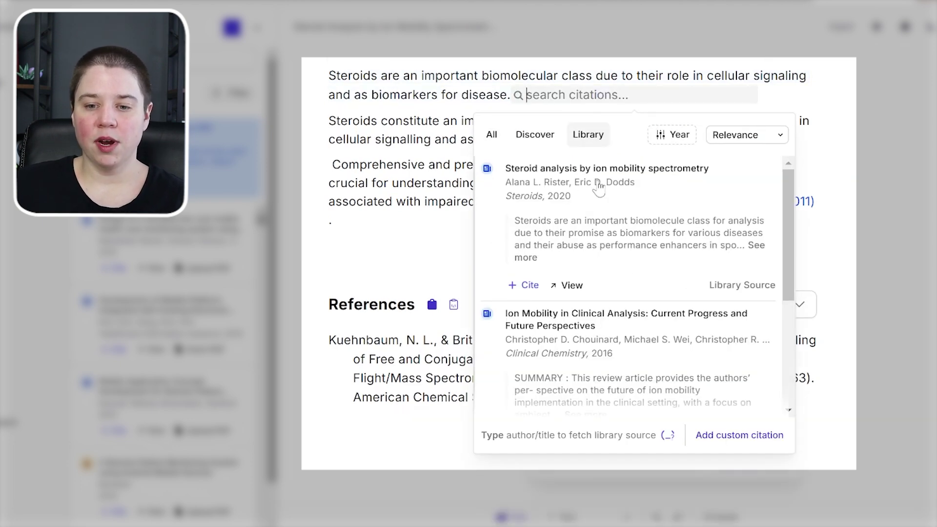
click(536, 131)
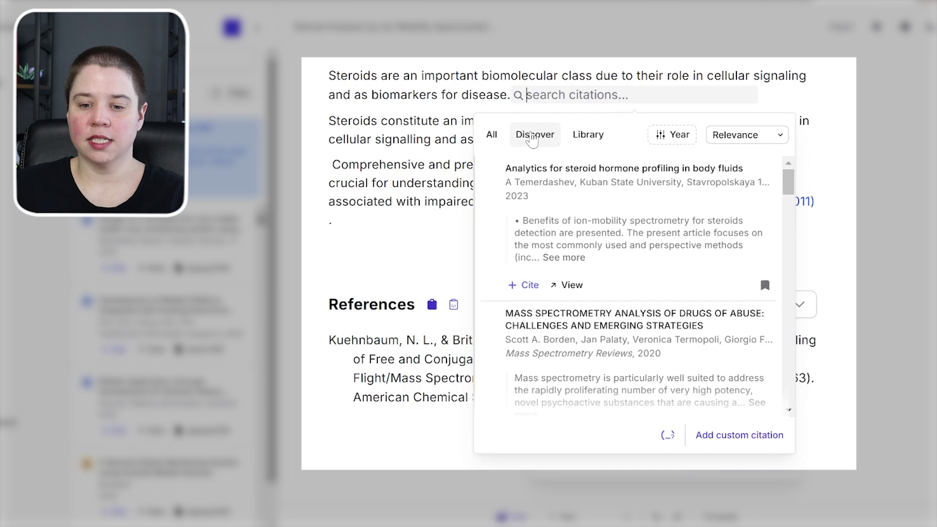
scroll(547, 222, down, 3)
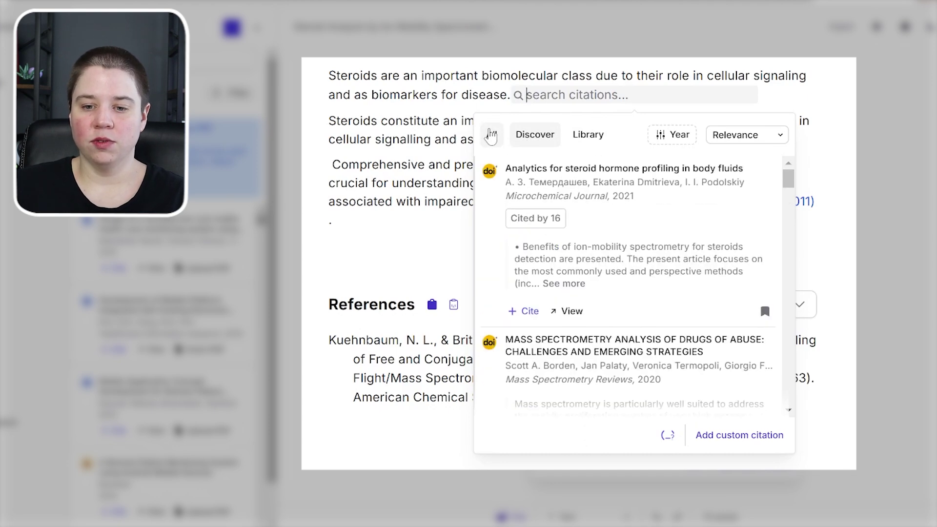
click(491, 137)
scroll(580, 189, down, 6)
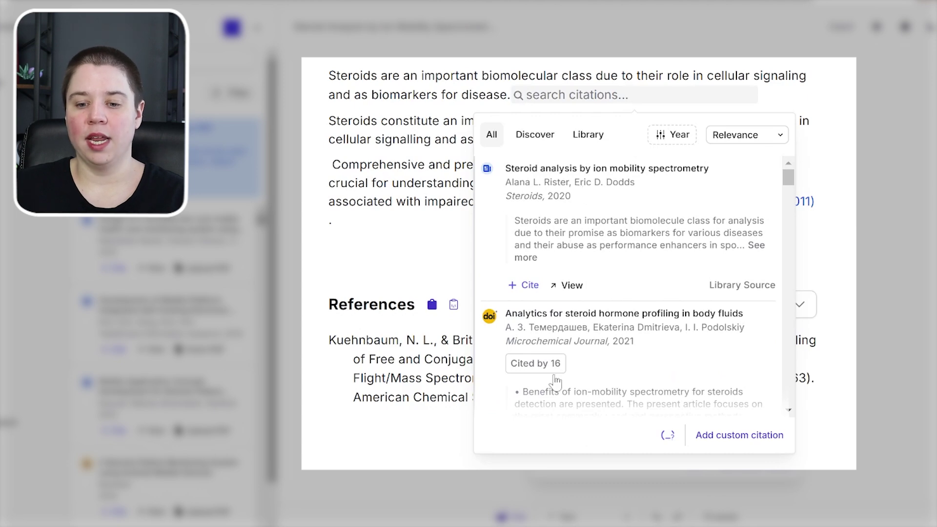
scroll(635, 312, down, 3)
scroll(611, 286, down, 8)
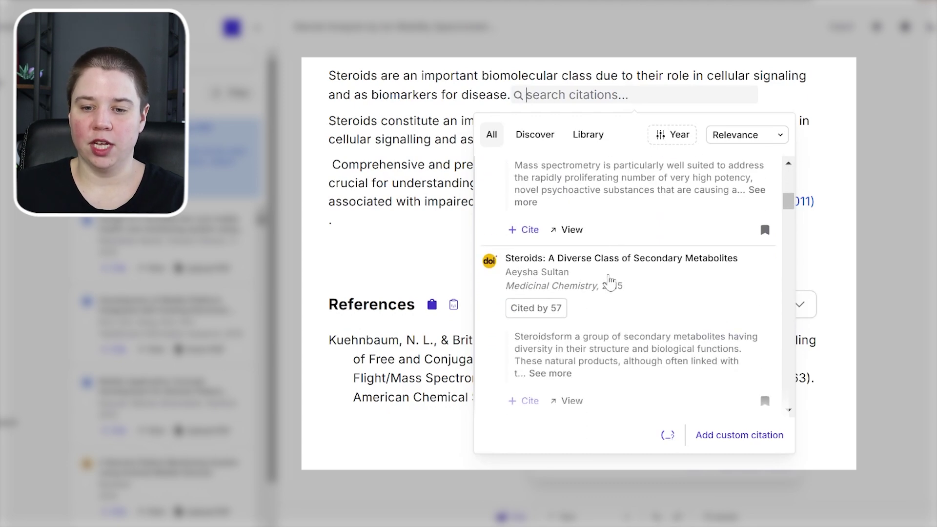
scroll(610, 282, down, 8)
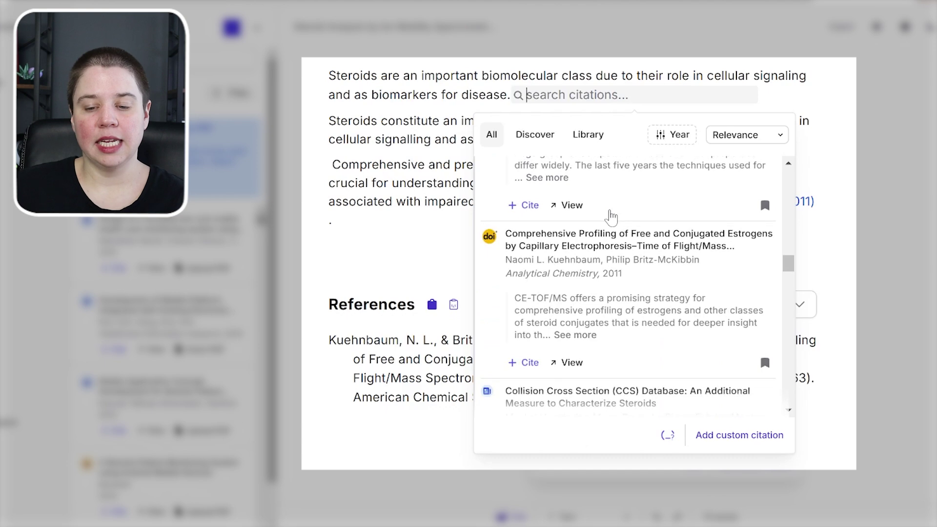
scroll(614, 263, up, 6)
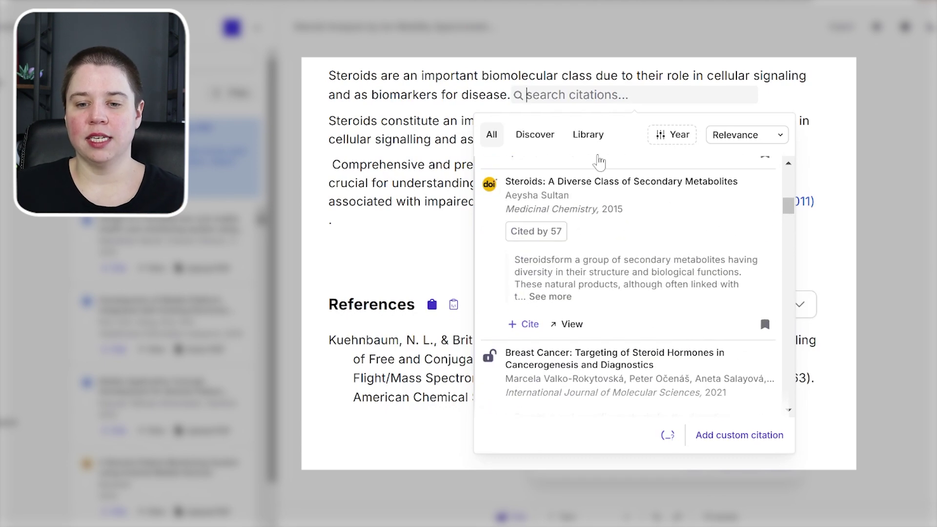
click(541, 147)
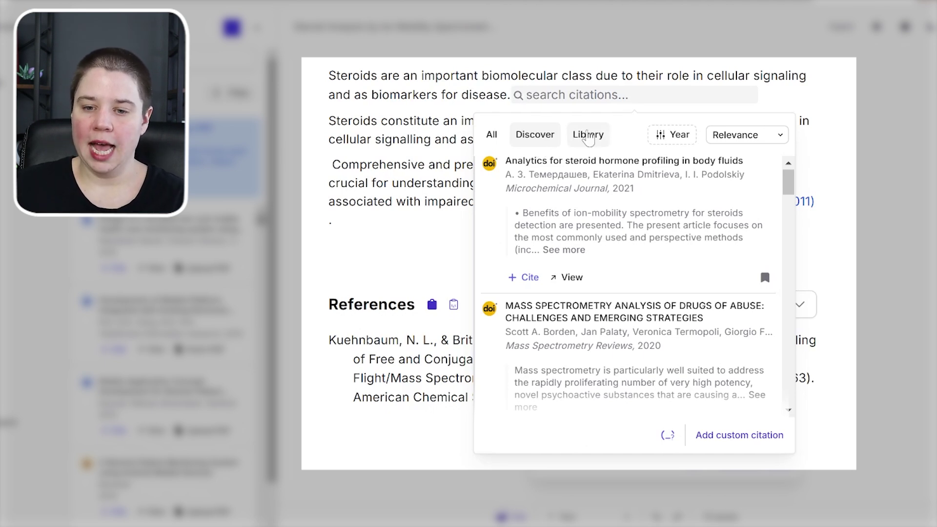
Cite the library source "Steroid analysis by ion mobility spectrometry" after the opening sentence and close the citation search.
click(588, 137)
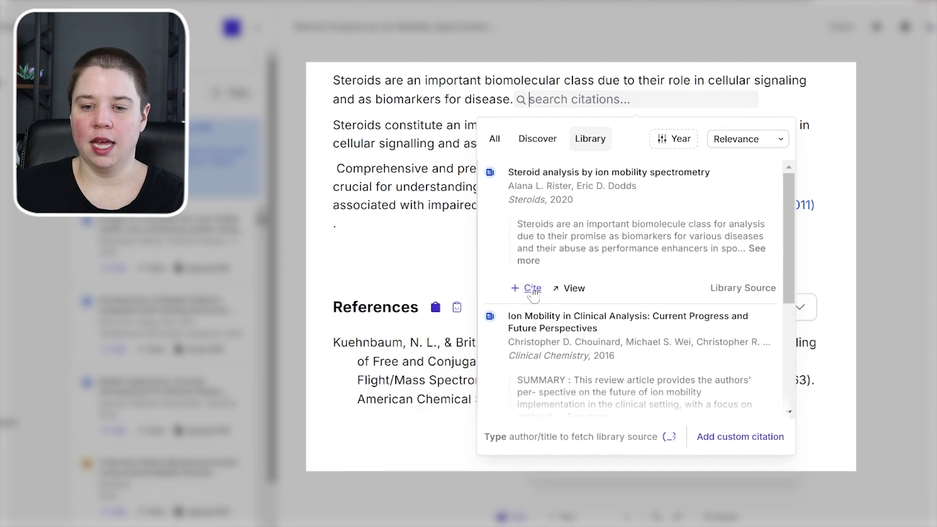
click(532, 285)
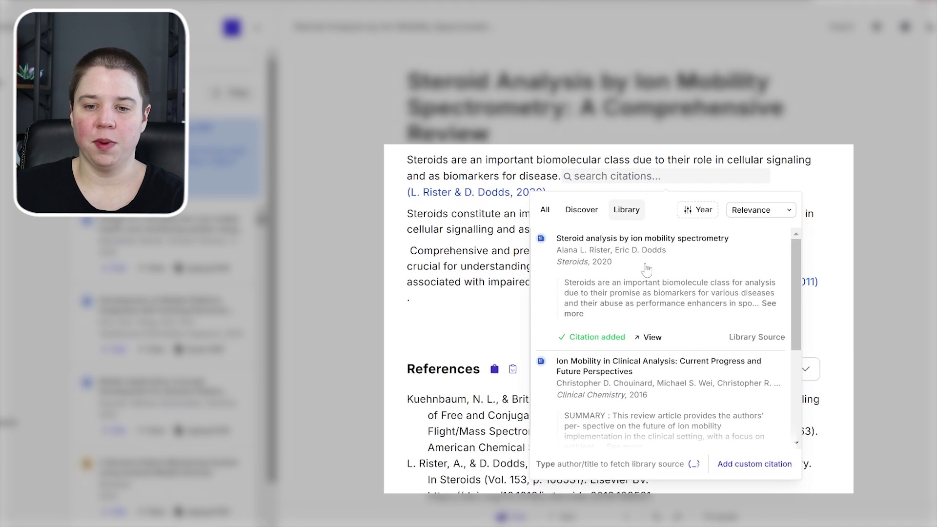
key(Escape)
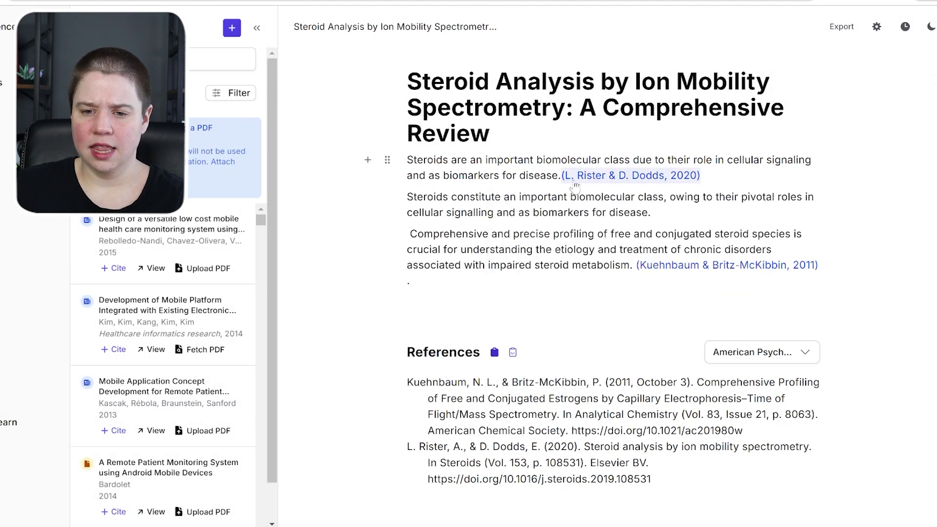
Edit the new citation's details, removing the middle initials from both authors' family names, and save the changes.
click(613, 176)
scroll(734, 136, down, 3)
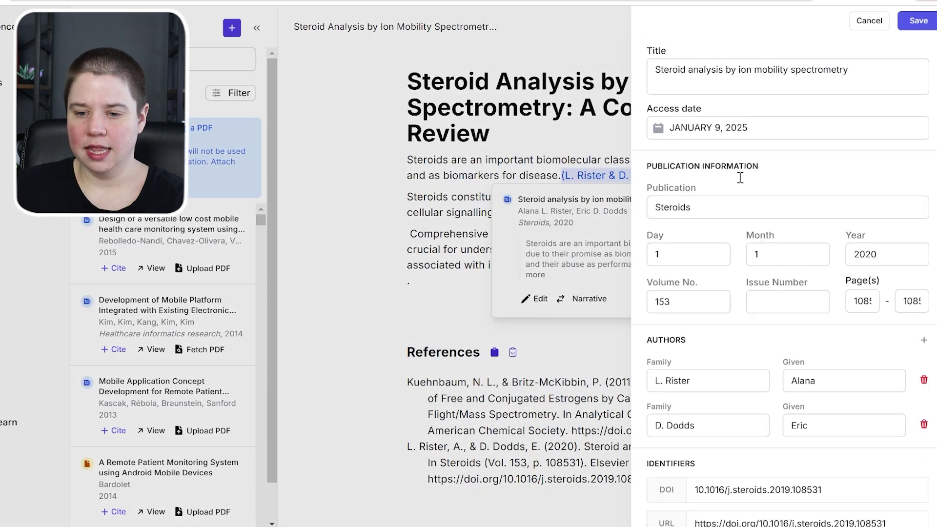
double_click(822, 345)
drag(665, 343, 647, 347)
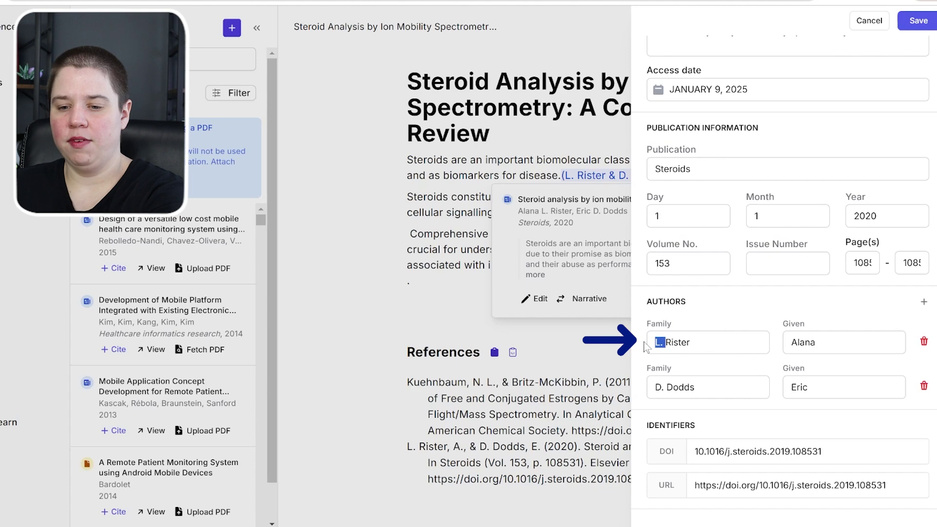
key(BackSpace)
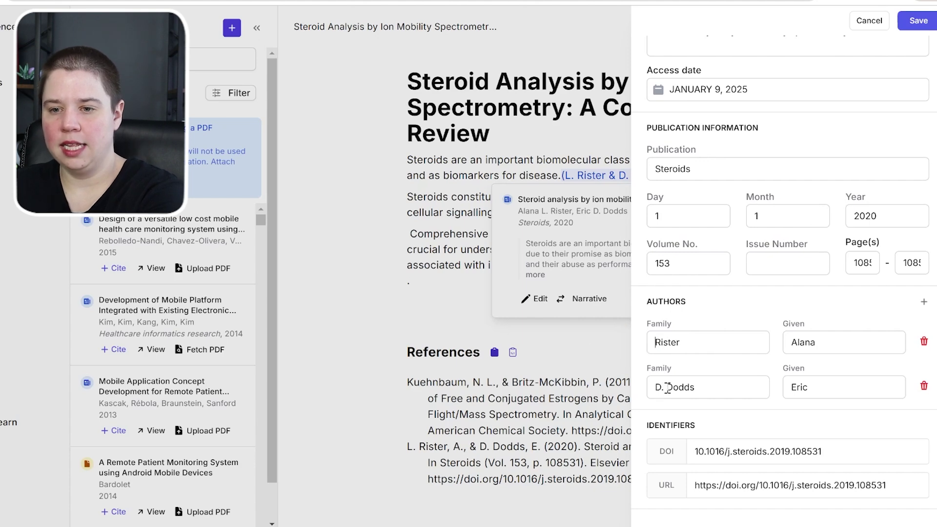
key(BackSpace)
click(918, 20)
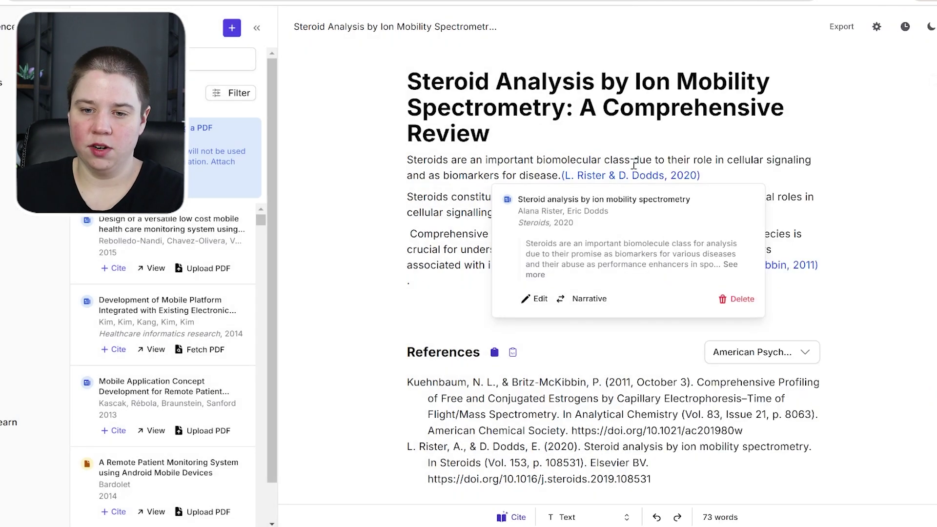
Switch the opening sentence's citation to narrative style, add a space before it, and return it to parenthetical style.
click(527, 166)
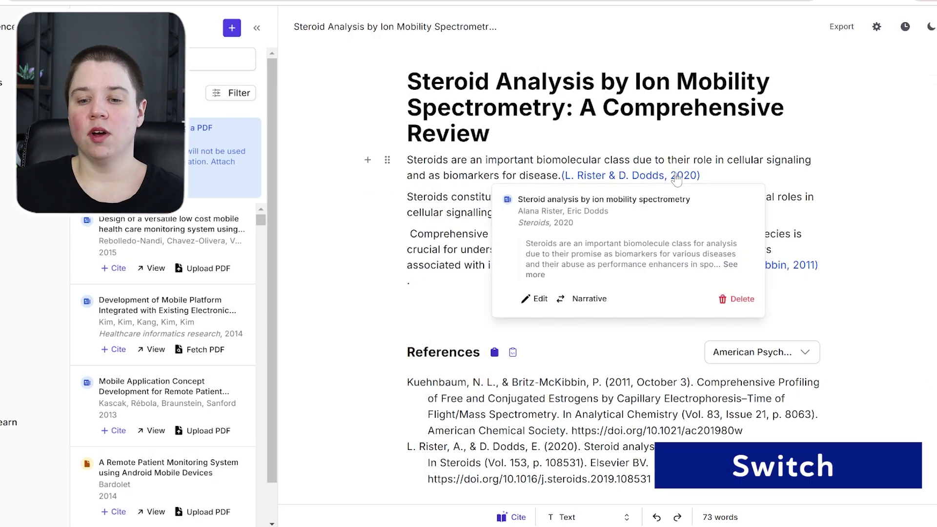
click(585, 300)
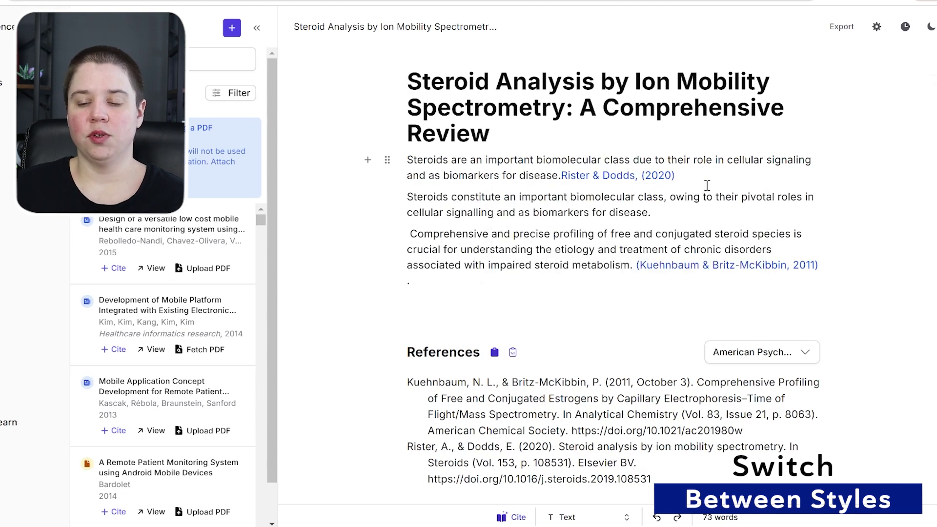
click(661, 177)
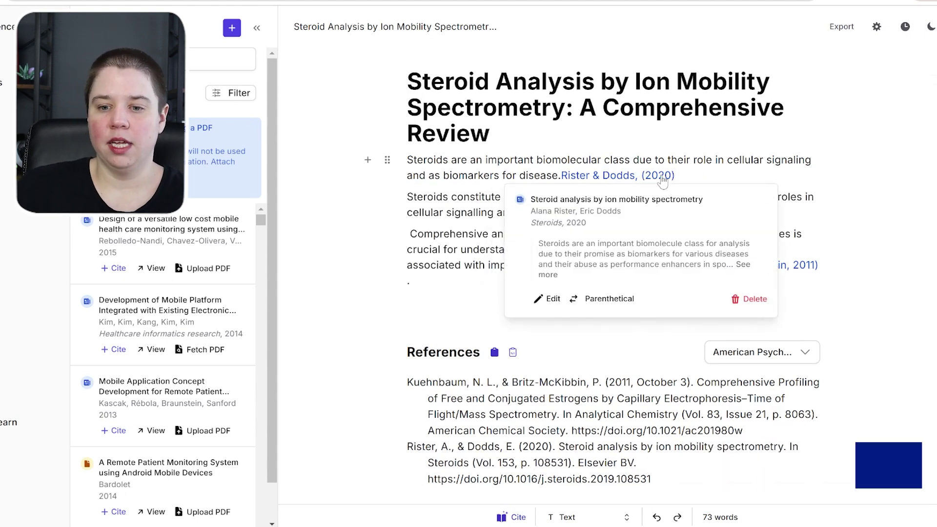
click(558, 175)
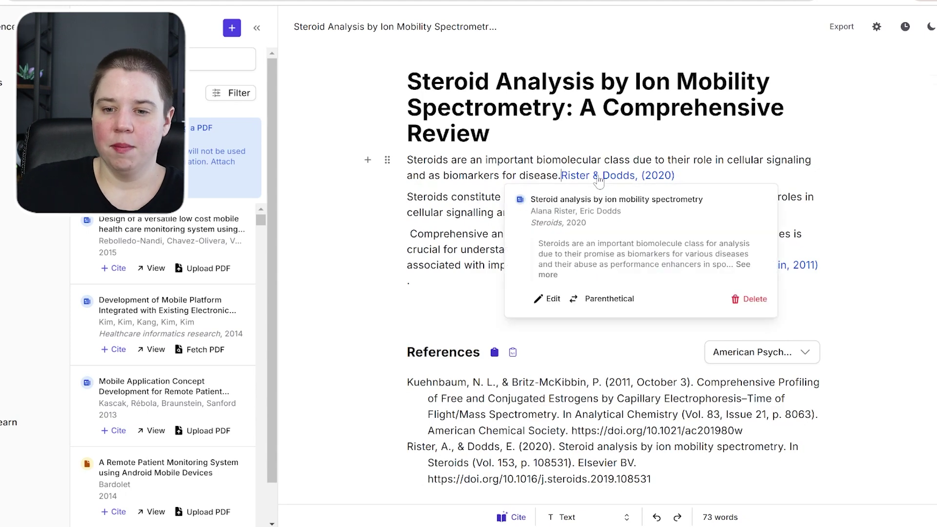
mouse_move(624, 180)
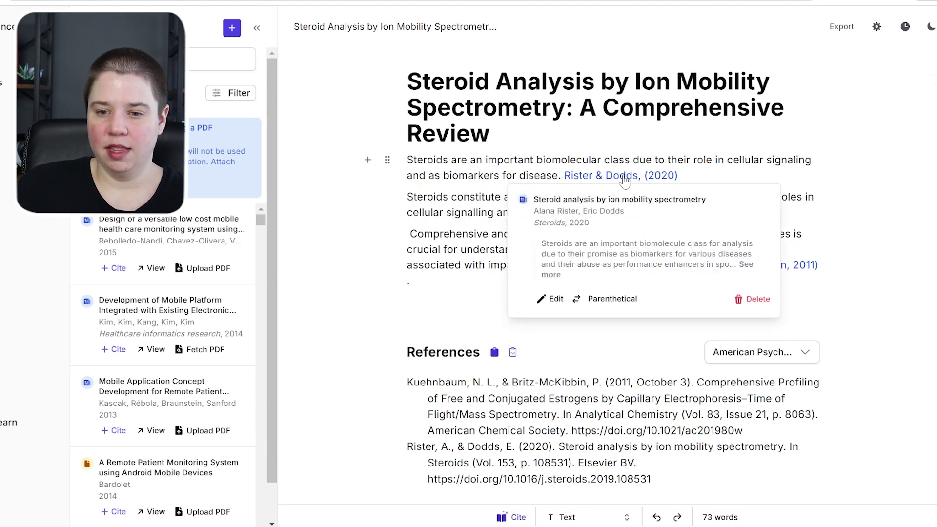
click(627, 299)
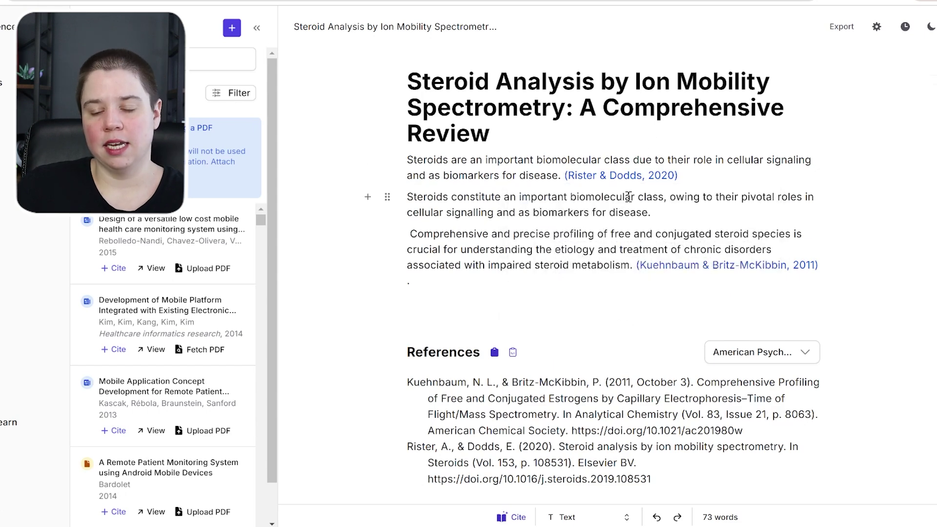
Review the reference list and the export formats available for the document without exporting it.
scroll(529, 380, down, 3)
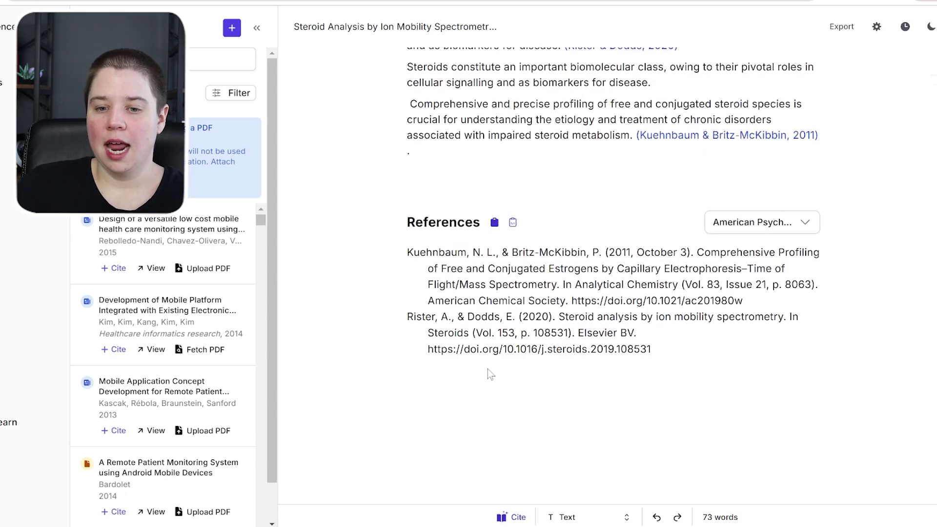
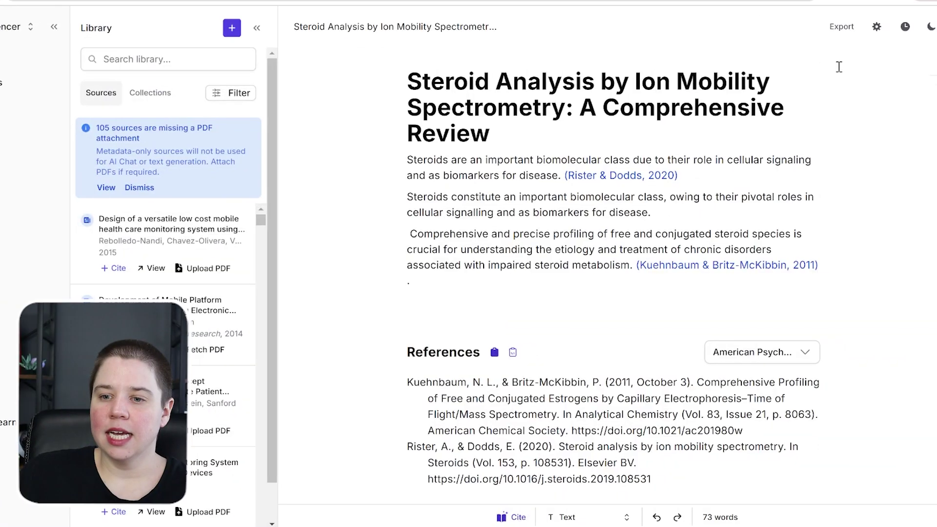
click(829, 39)
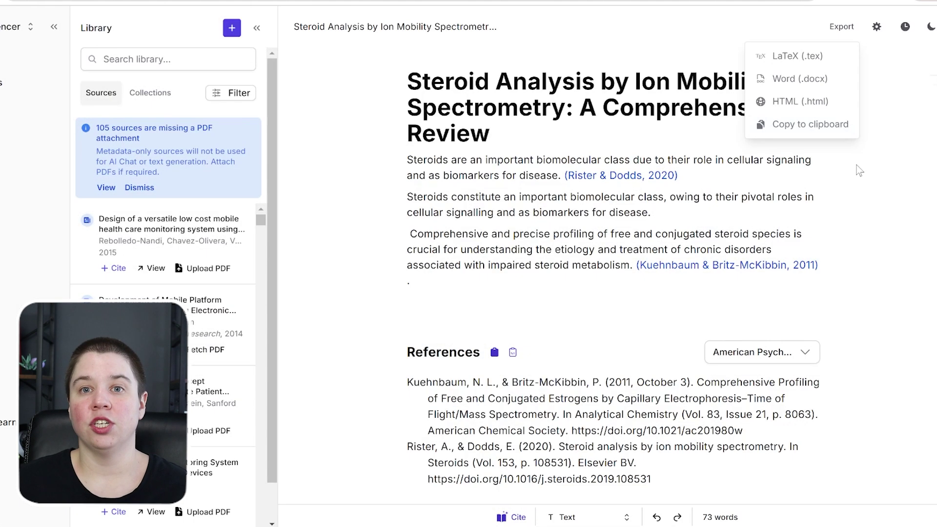
click(859, 171)
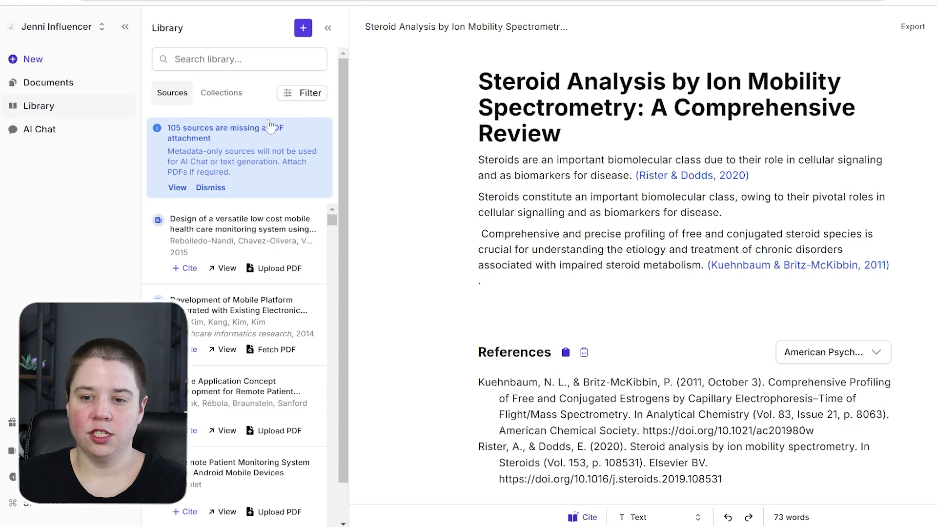
Open the AI Chat assistant beside the document and start a new chat ready for a question.
click(39, 129)
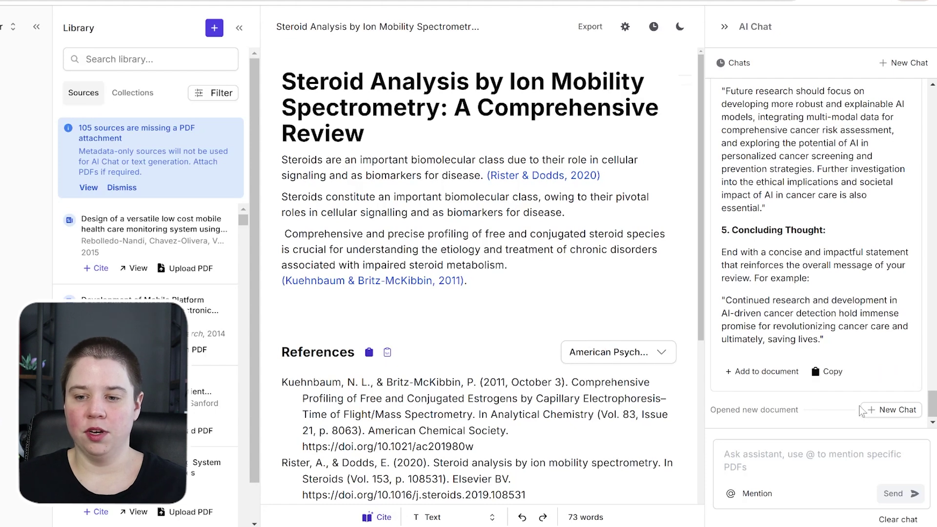
click(874, 411)
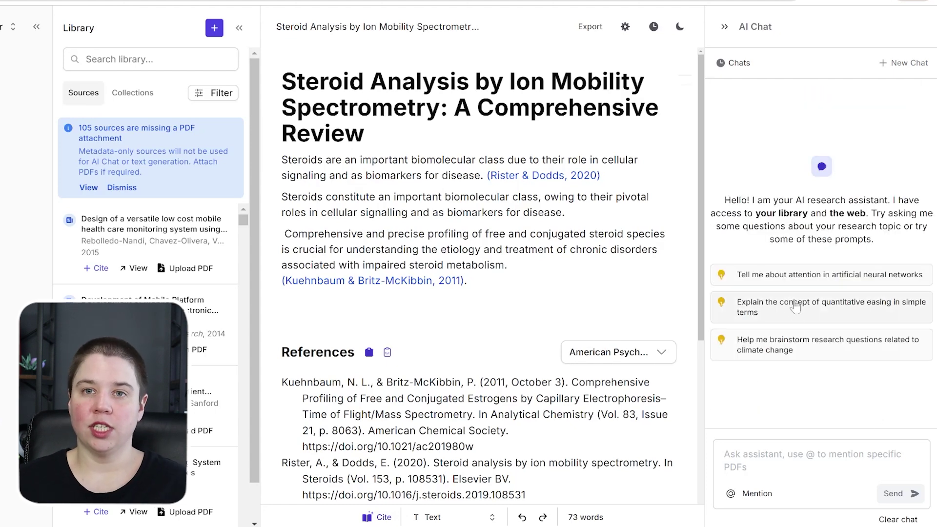
click(810, 461)
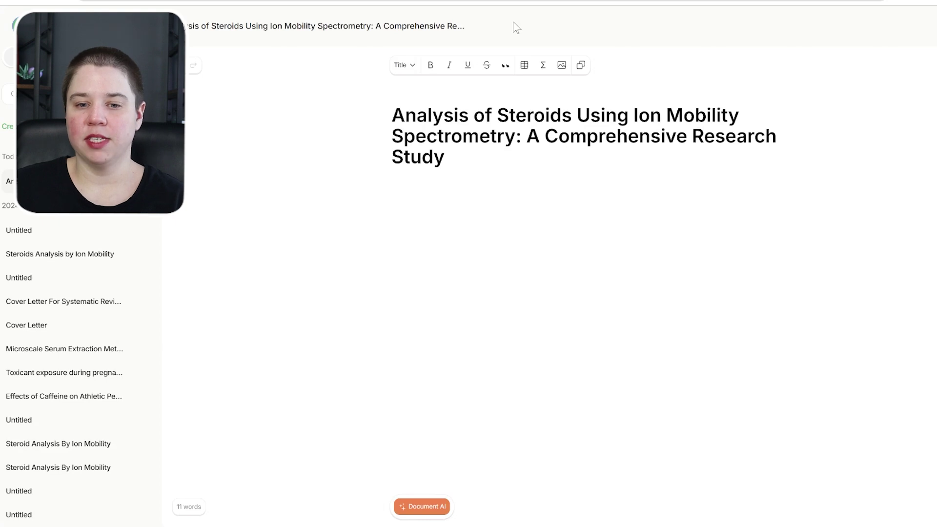
Place the cursor in the empty paragraph below the title and review the available text styles without changing the style.
click(587, 174)
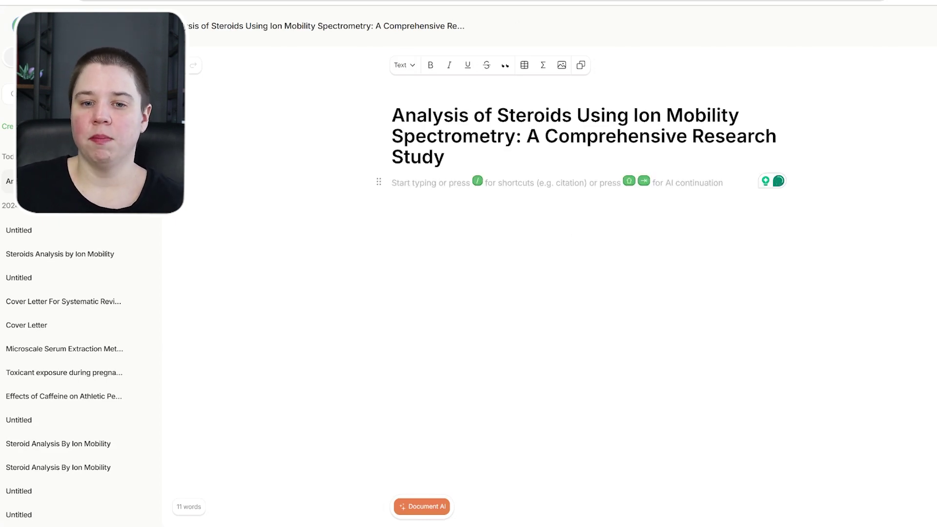
click(404, 65)
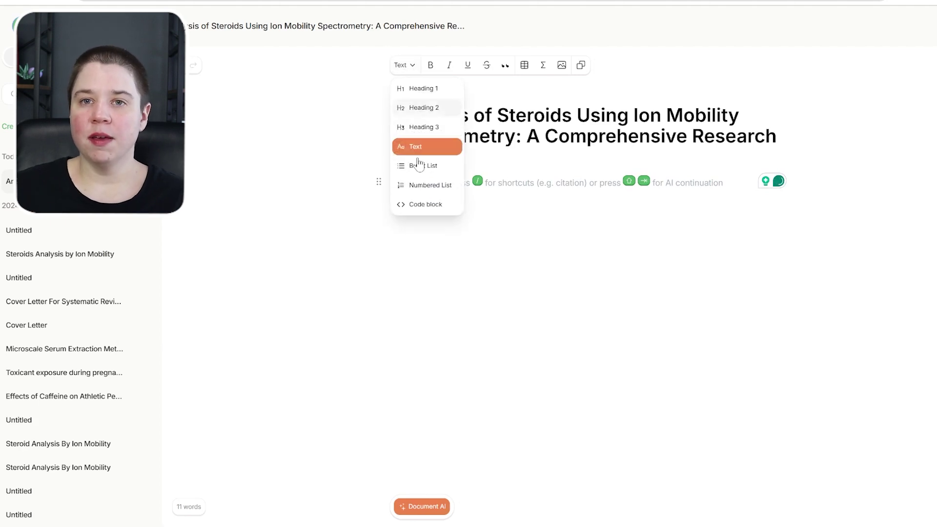
click(534, 80)
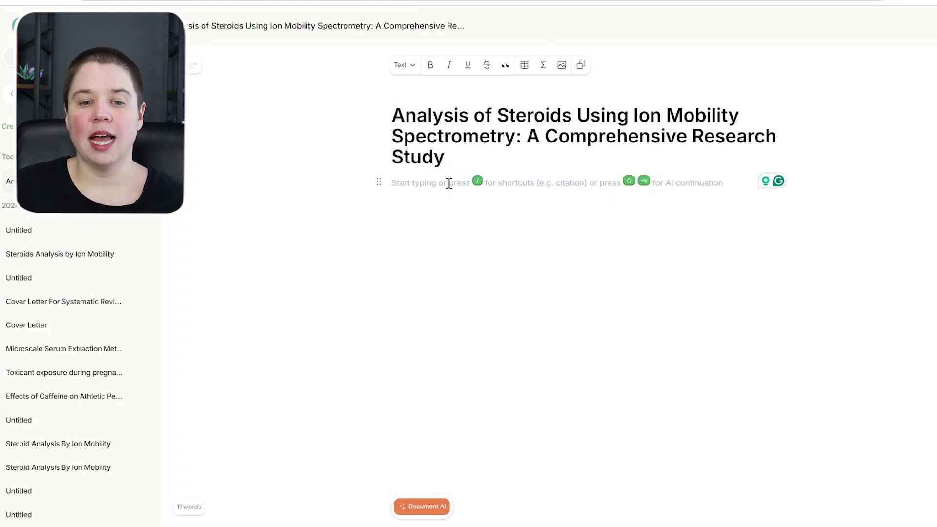
Try inserting an equation below the title and delete its placeholder.
click(543, 65)
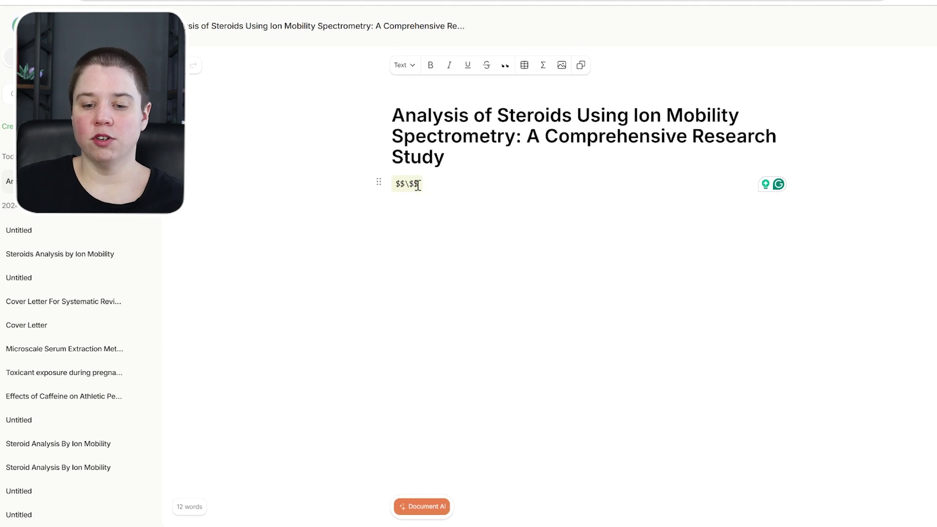
click(393, 185)
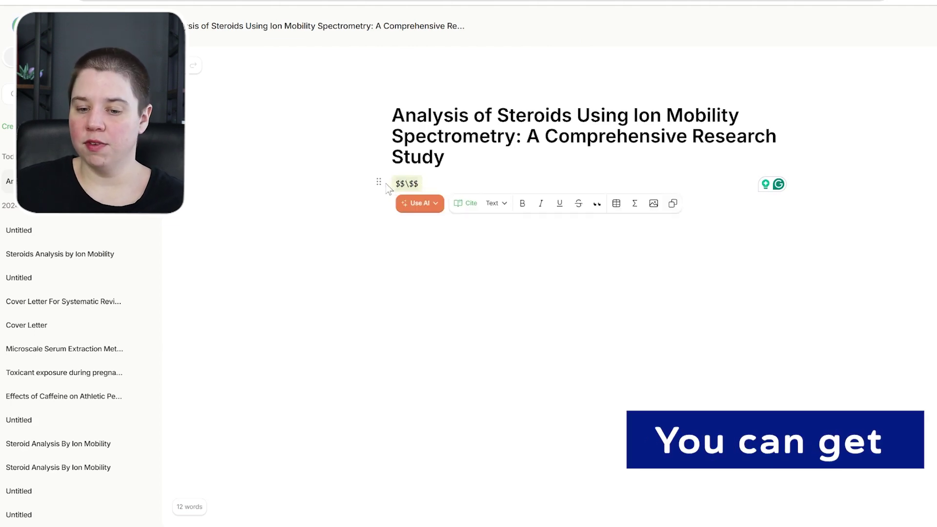
key(BackSpace)
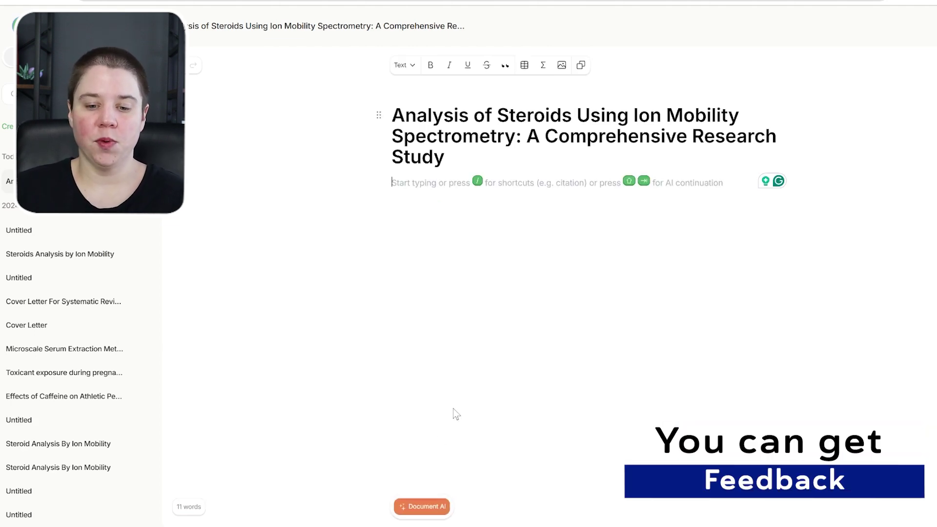
Browse the Document AI actions and choose Gemini 1.5 Flash as the preferred AI model in the document settings.
click(429, 507)
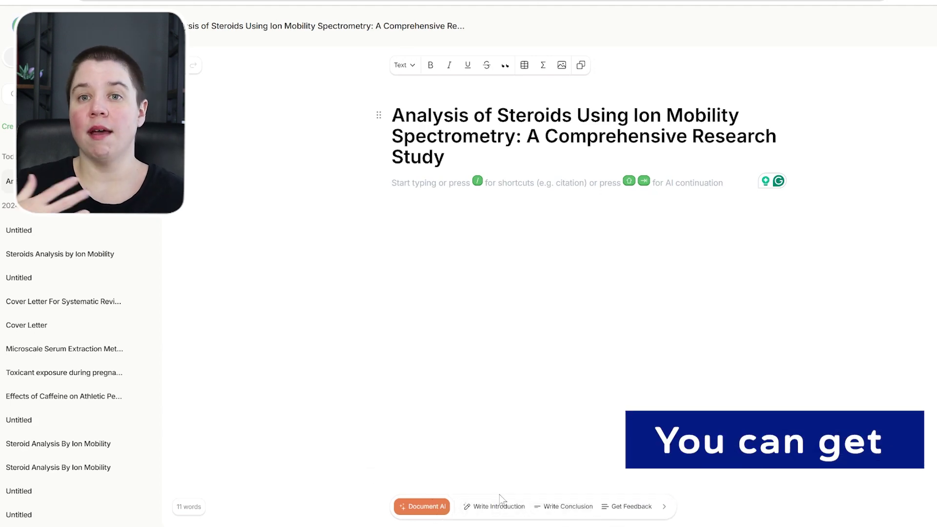
click(663, 508)
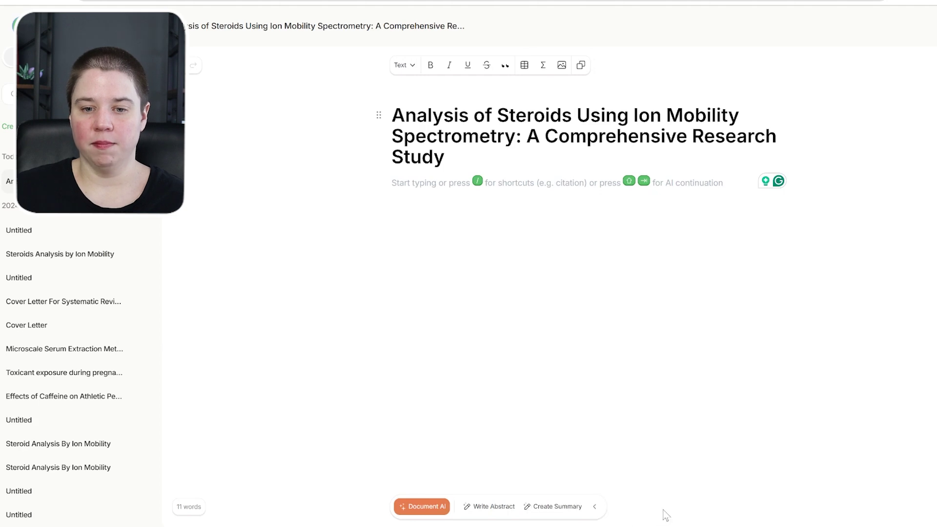
click(903, 65)
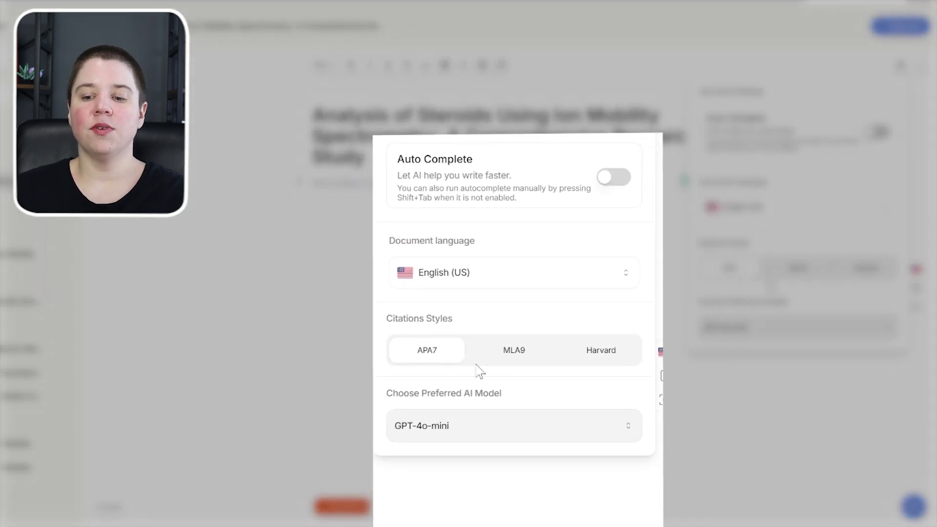
click(577, 424)
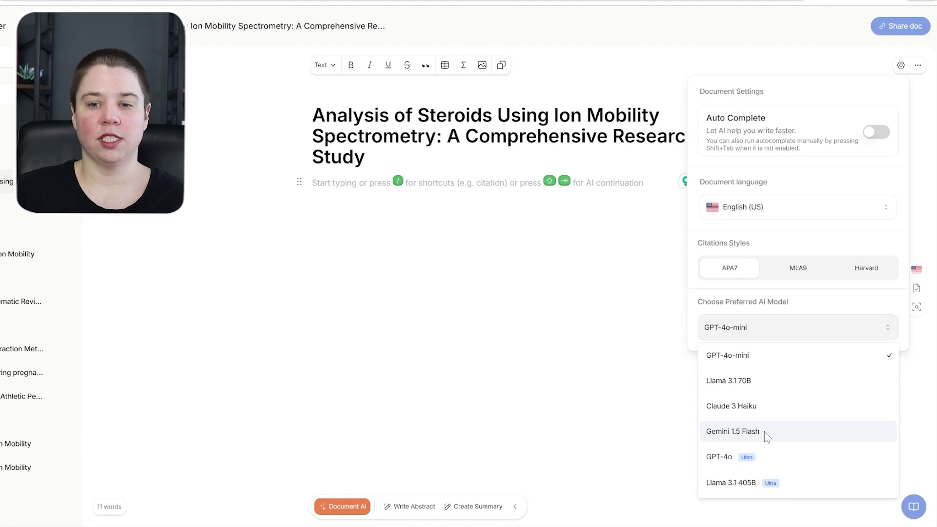
click(764, 431)
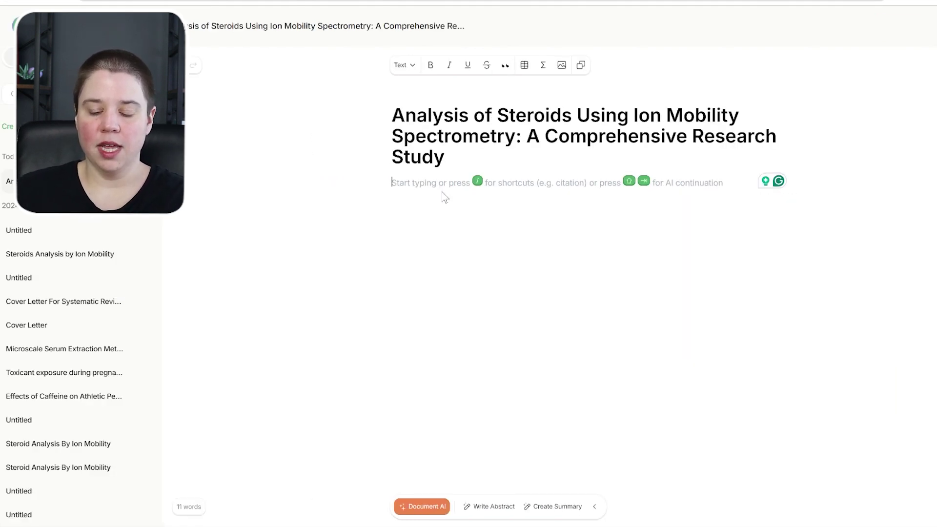
Write "Steroids are an important biomolecular class due to their role in cellular signaling and as biomarkers for disease." and generate an AI continuation.
text(Steroids are an important biomolecular class due to their role in cellular signaling and as biomarkers for disease.)
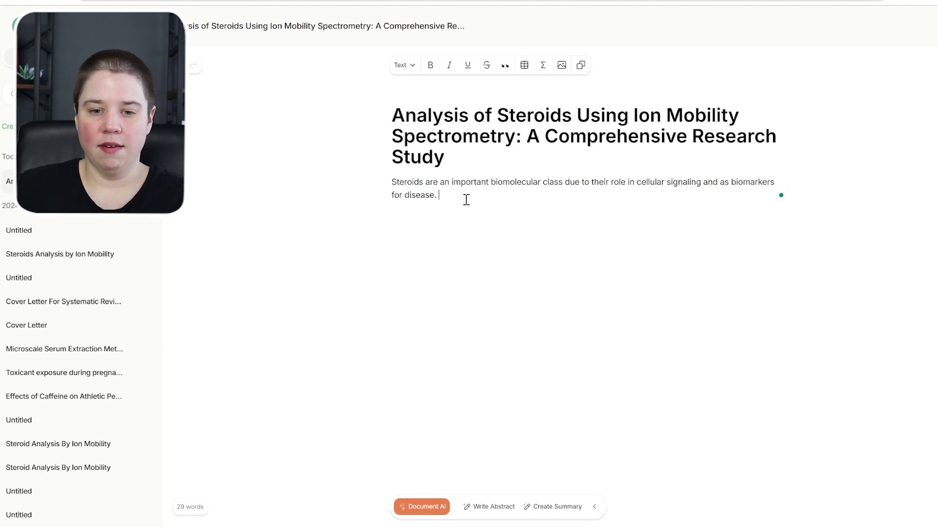
text(/)
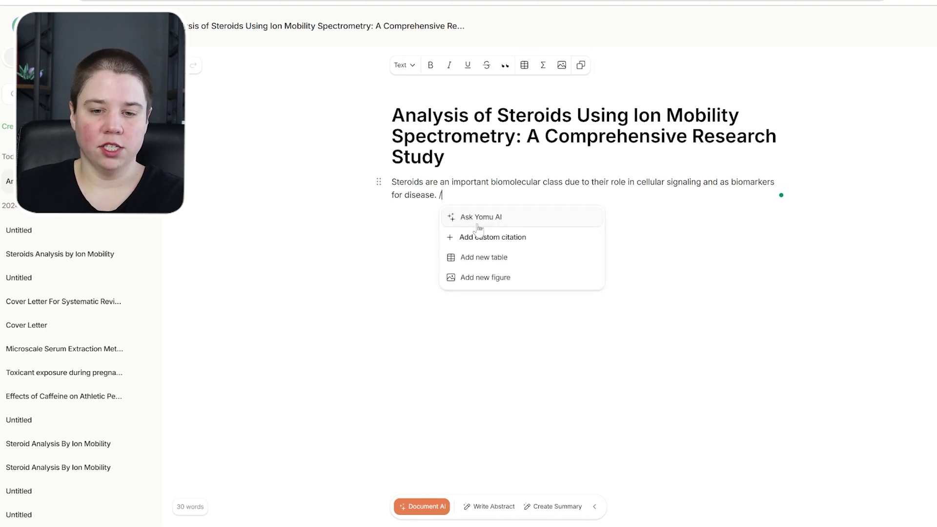
key(shift+Tab)
key(BackSpace)
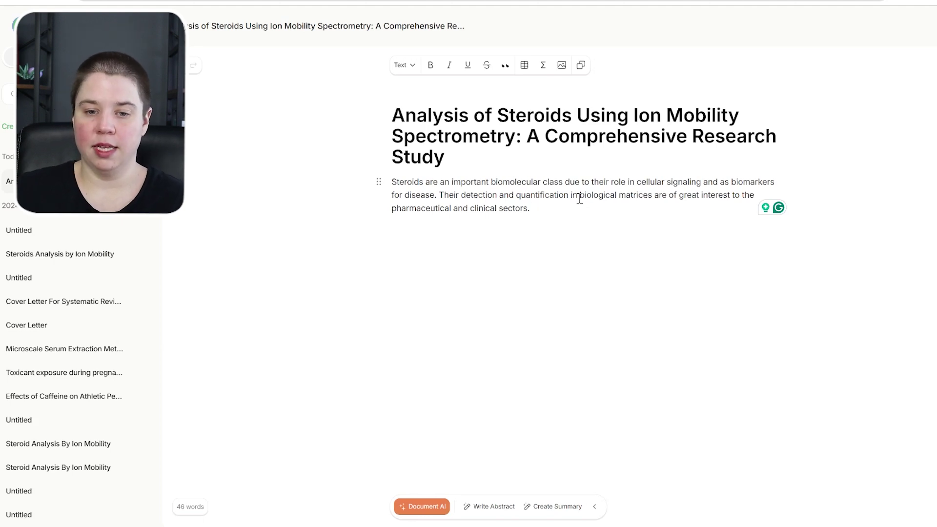
Try an AI rewrite of the first sentence, compare it with the next suggestion, and discard the rewrite.
drag(438, 195, 391, 181)
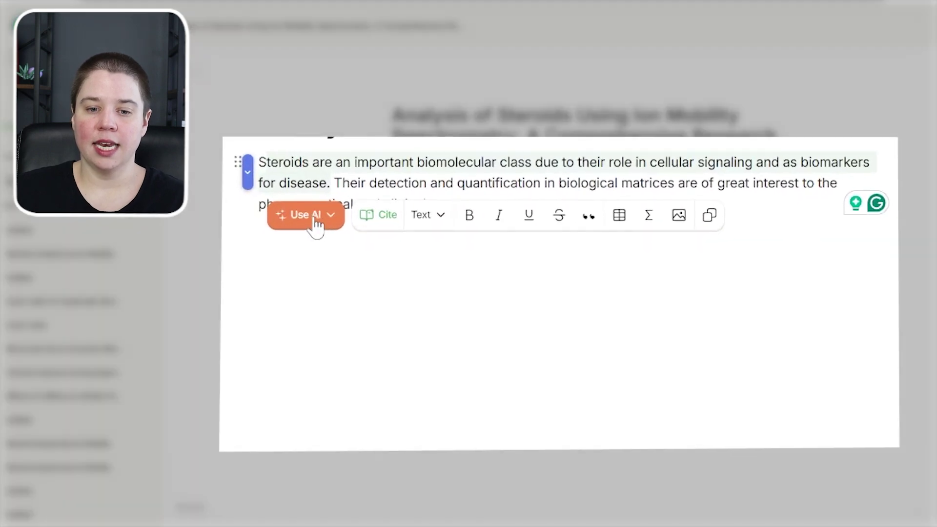
click(312, 217)
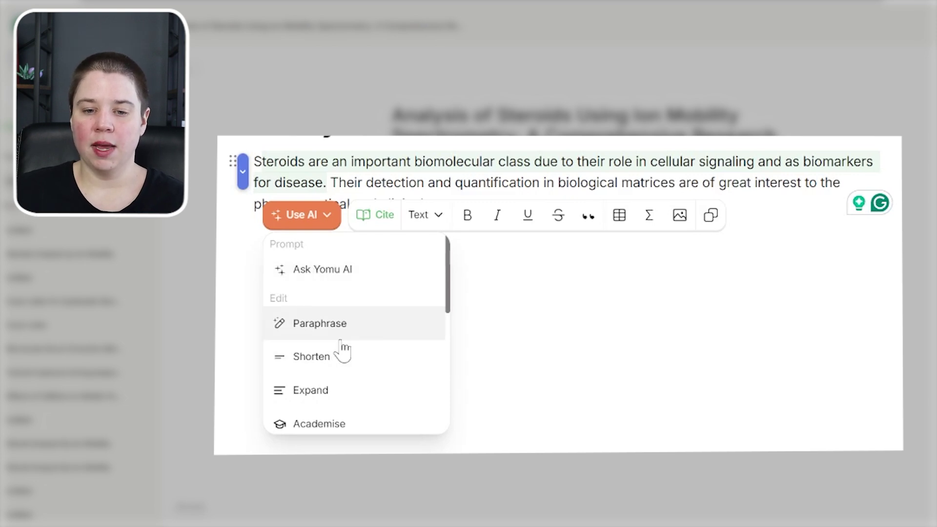
scroll(343, 350, down, 3)
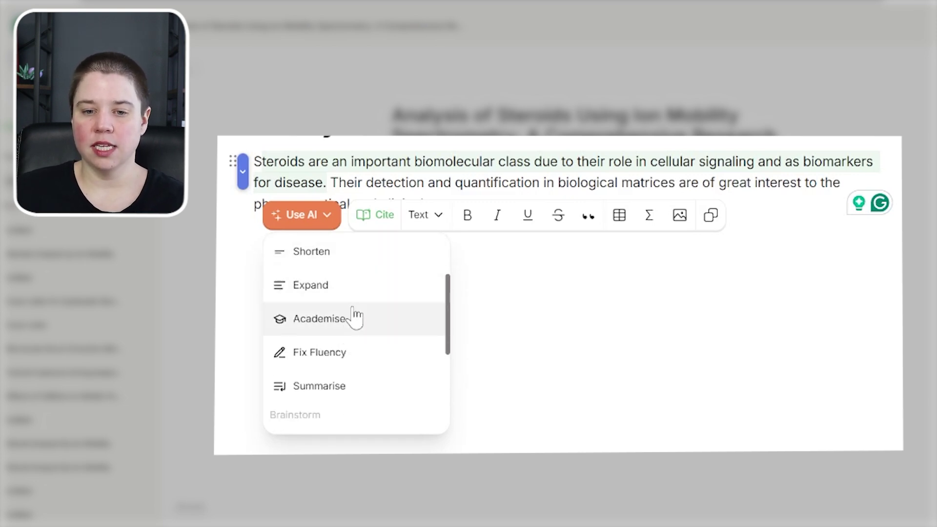
click(360, 366)
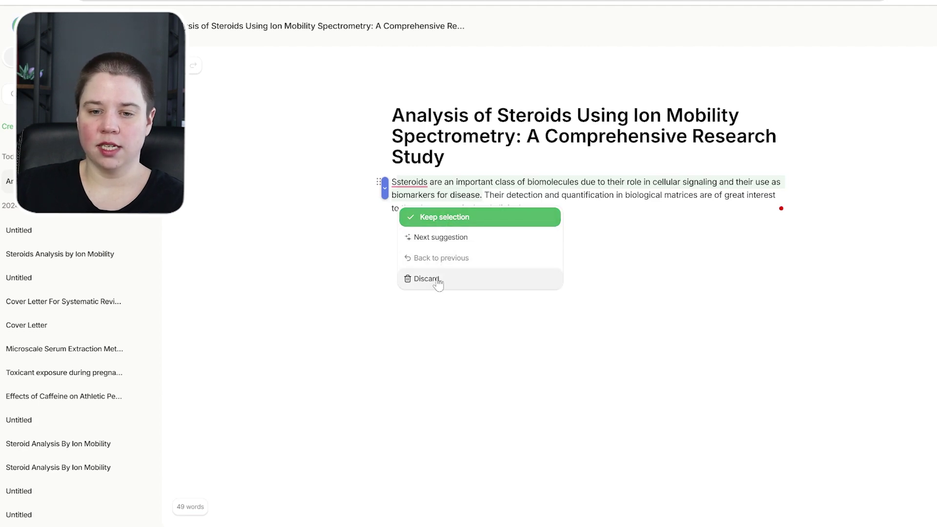
click(445, 237)
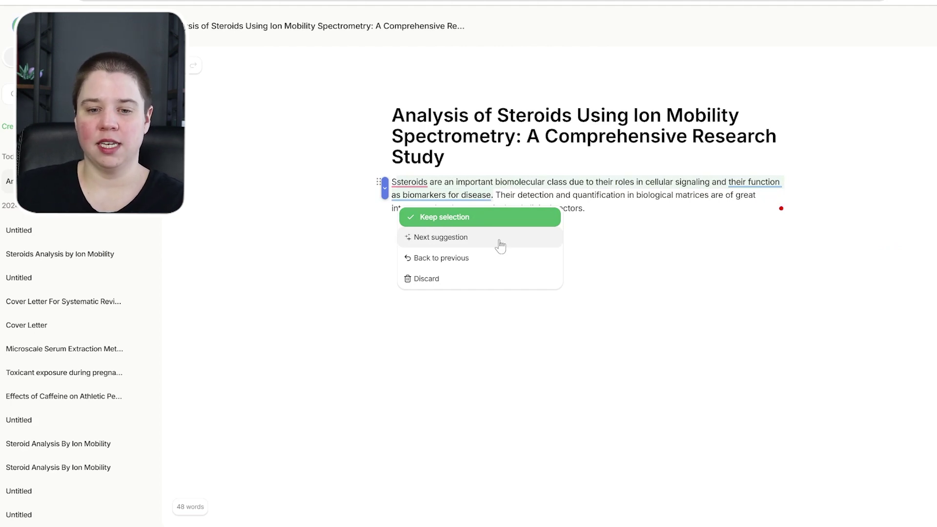
click(477, 259)
click(447, 279)
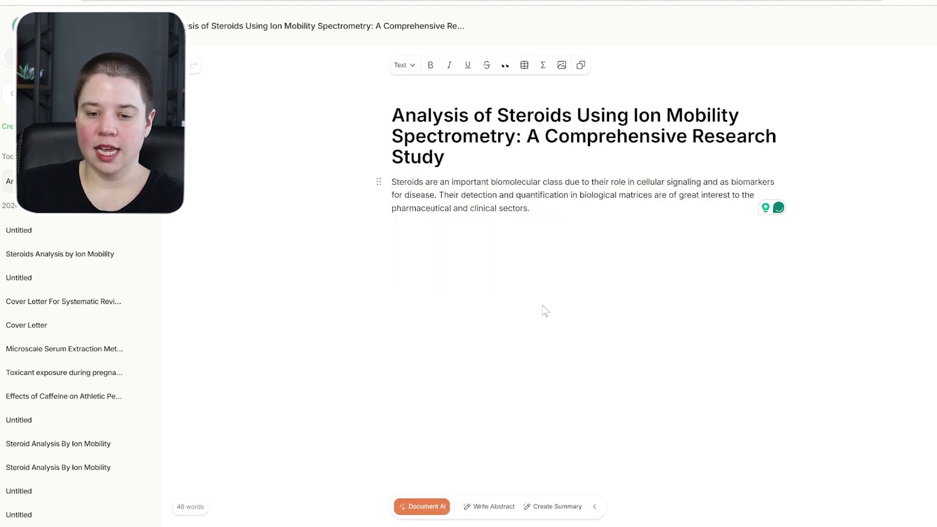
Request AI feedback on the document and read its strengths and areas for improvement.
click(594, 507)
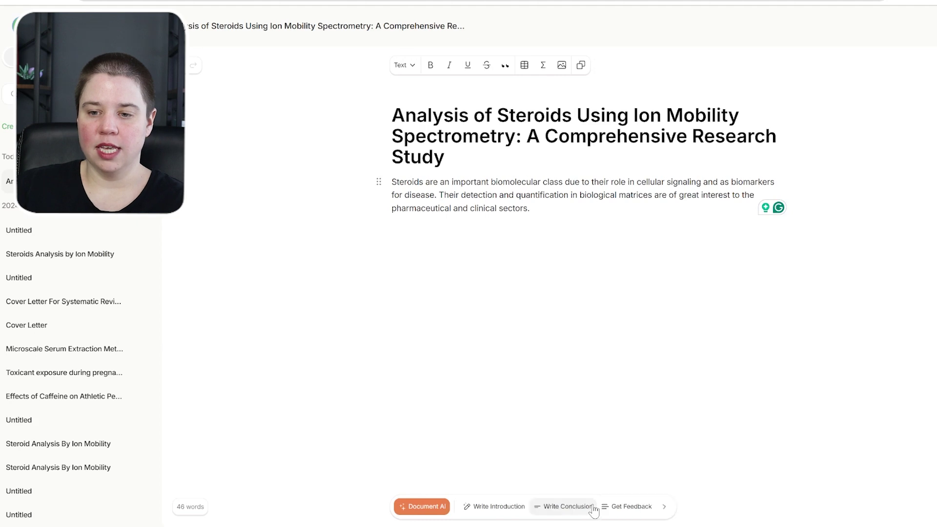
click(629, 507)
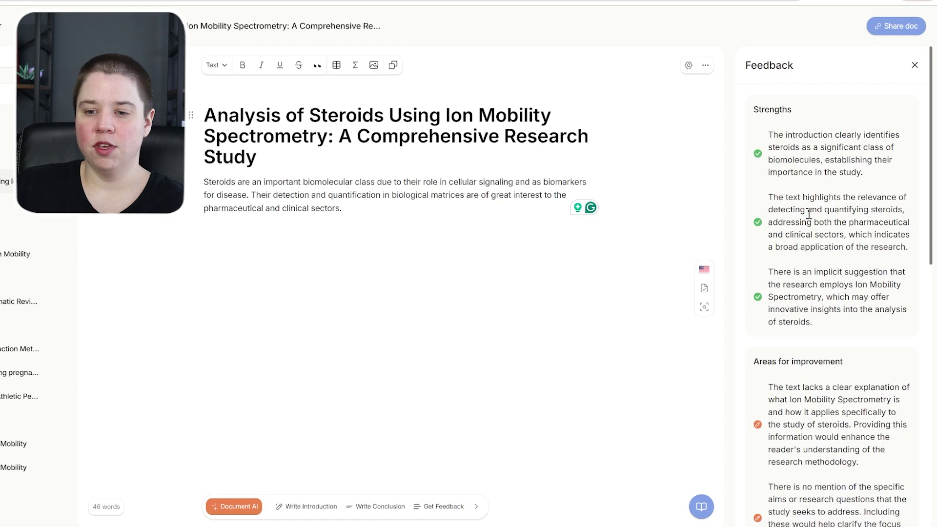
scroll(778, 272, down, 12)
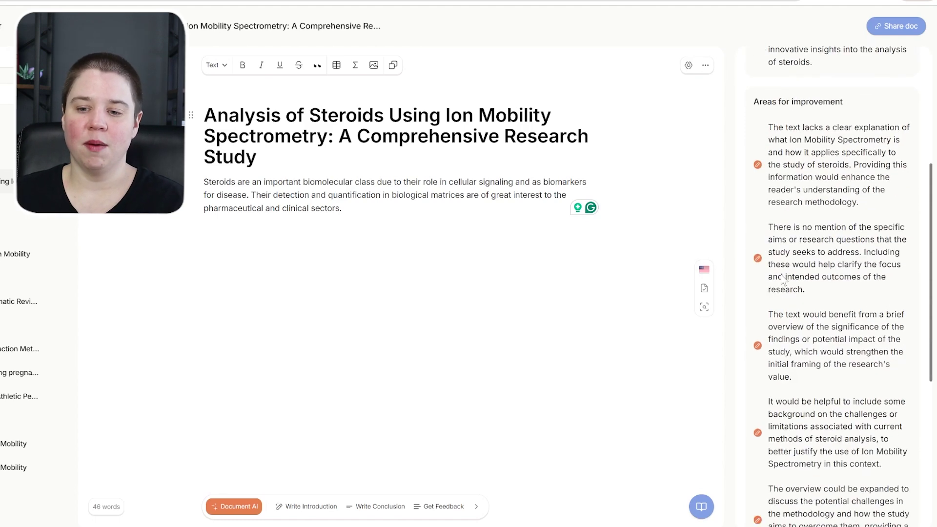
scroll(817, 289, up, 7)
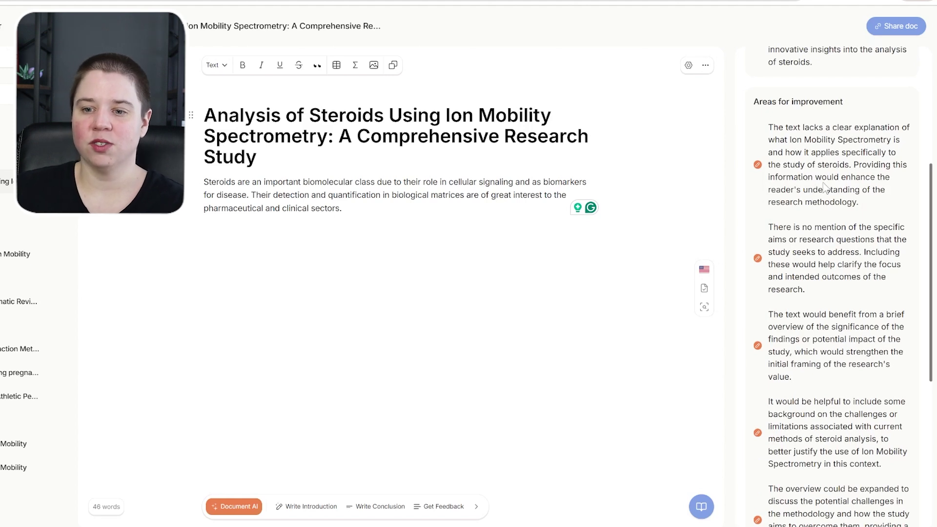
drag(814, 224, 890, 230)
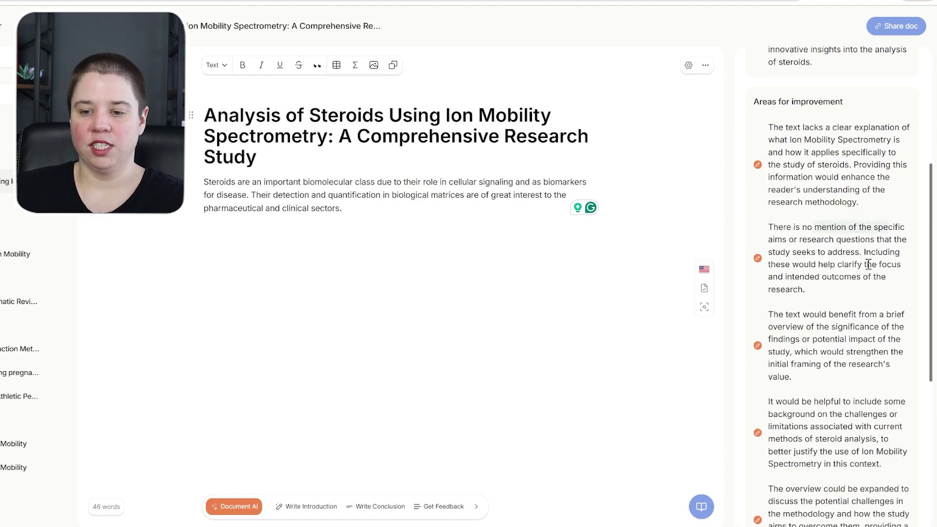
drag(818, 128, 880, 180)
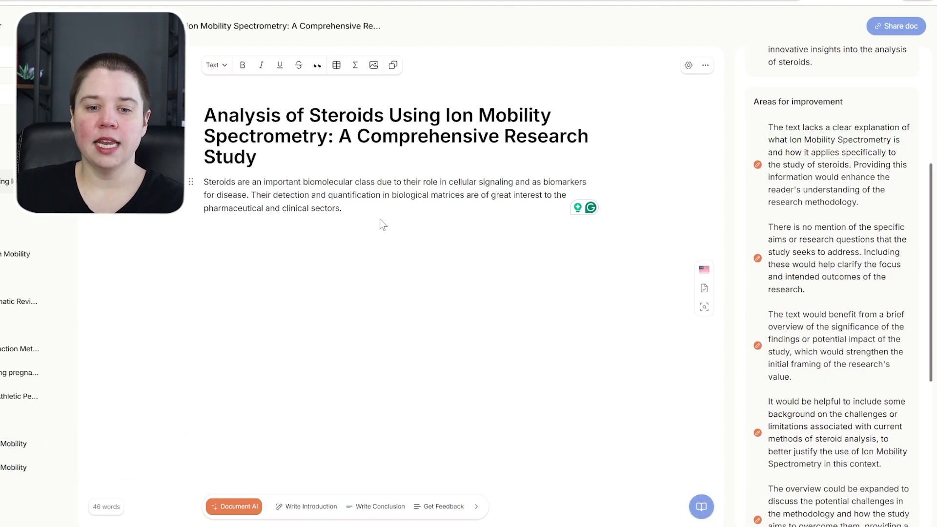
Search citations for the second sentence and cite the 2012 review on analytical methods for new fluoroquinolones before its final period.
drag(347, 209, 250, 194)
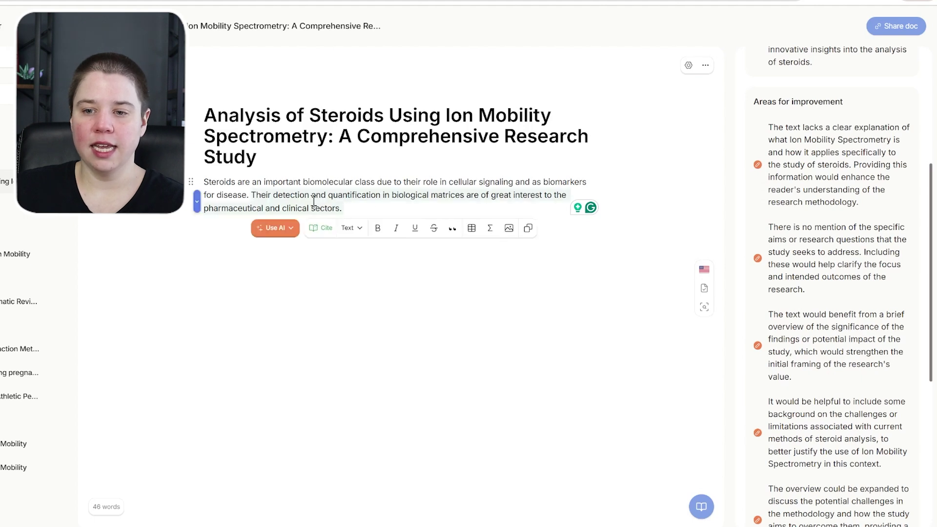
click(322, 228)
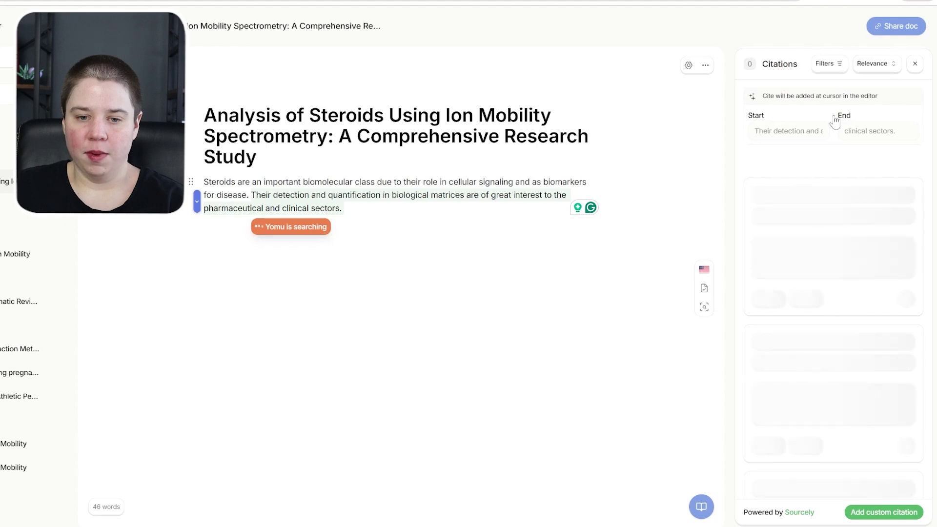
click(341, 209)
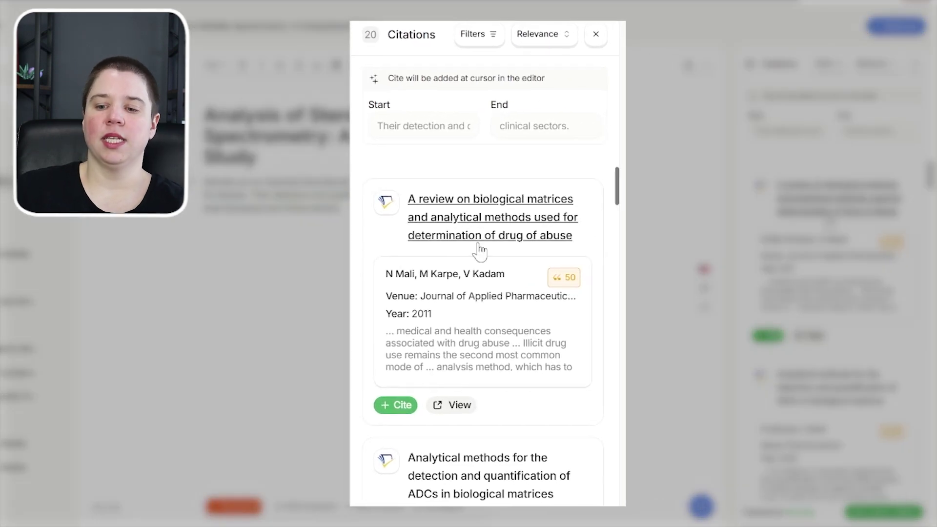
scroll(485, 218, down, 10)
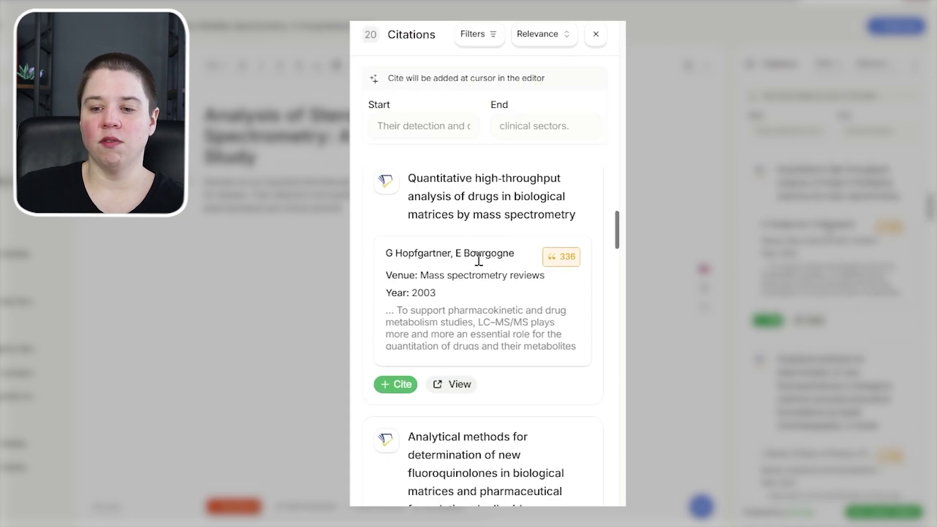
scroll(480, 293, down, 2)
scroll(481, 342, down, 3)
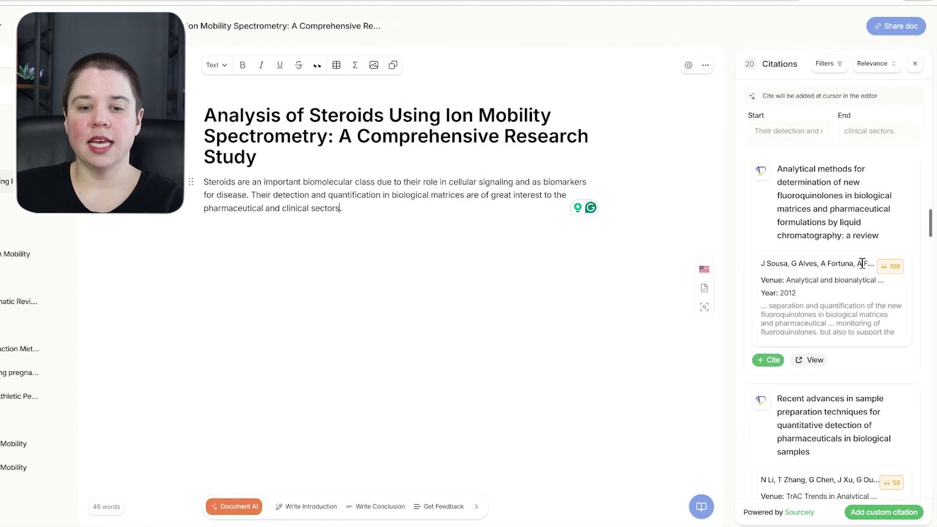
click(762, 362)
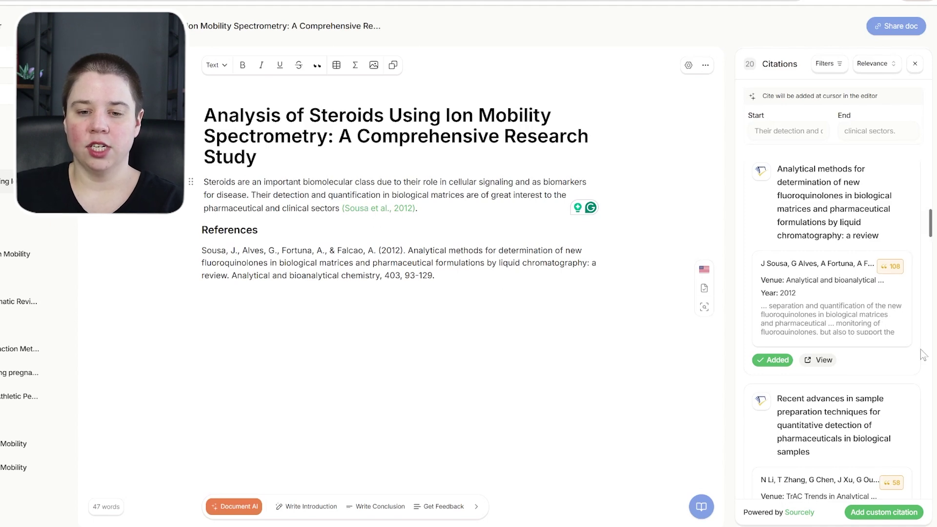
Switch the second sentence's new citation to narrative style.
scroll(833, 272, up, 5)
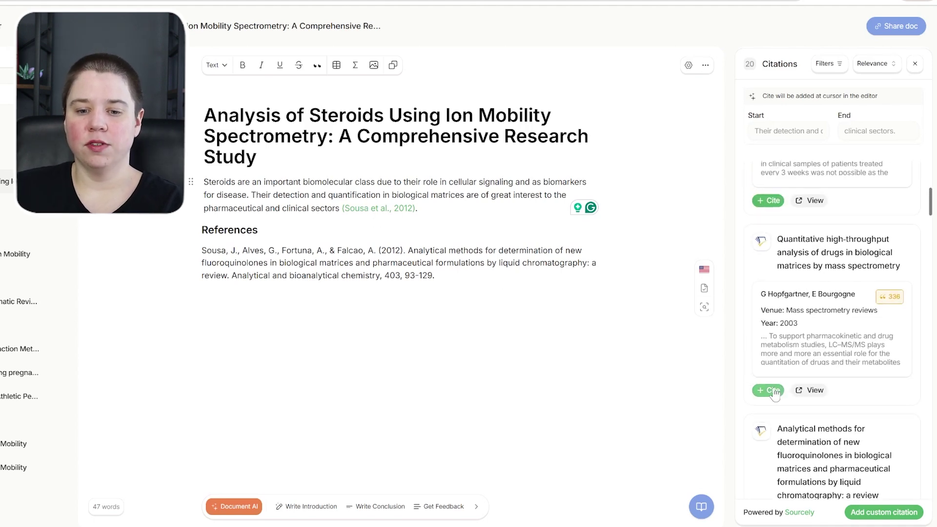
click(366, 209)
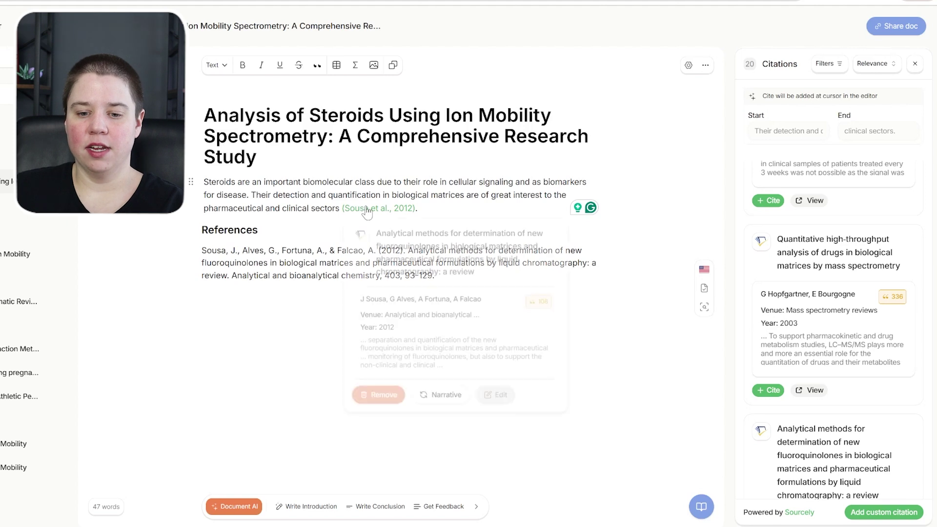
click(446, 406)
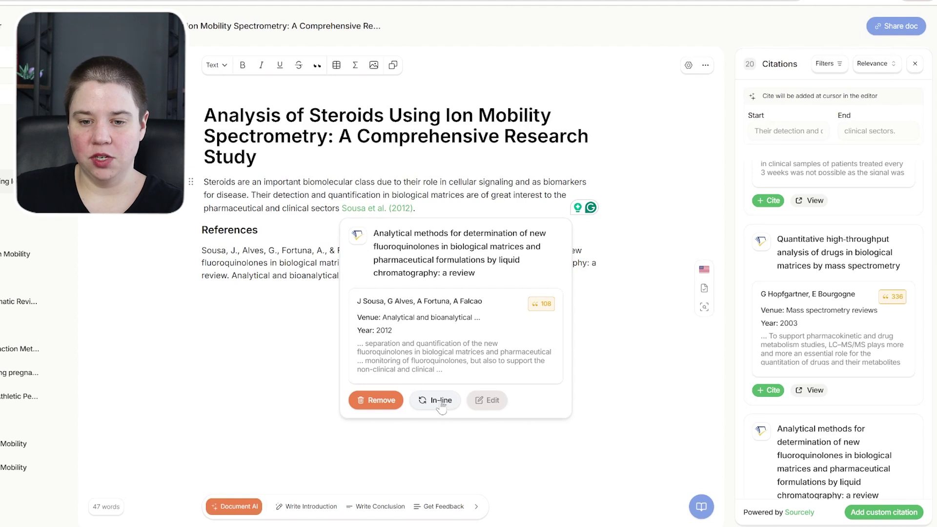
Switch the second sentence's citation back to in-line parenthetical style.
click(441, 402)
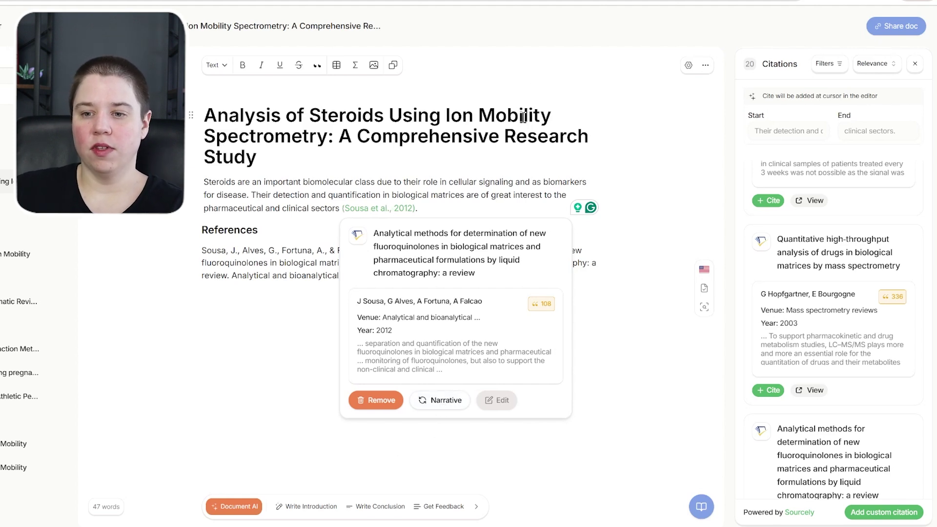
click(531, 163)
Examine the filter criteria and sort orders available for the citation search results.
click(828, 63)
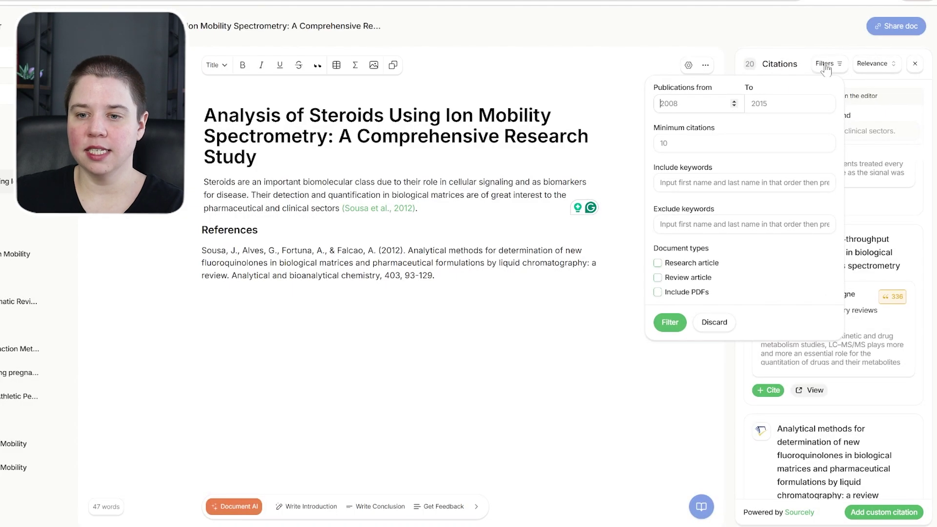
click(891, 72)
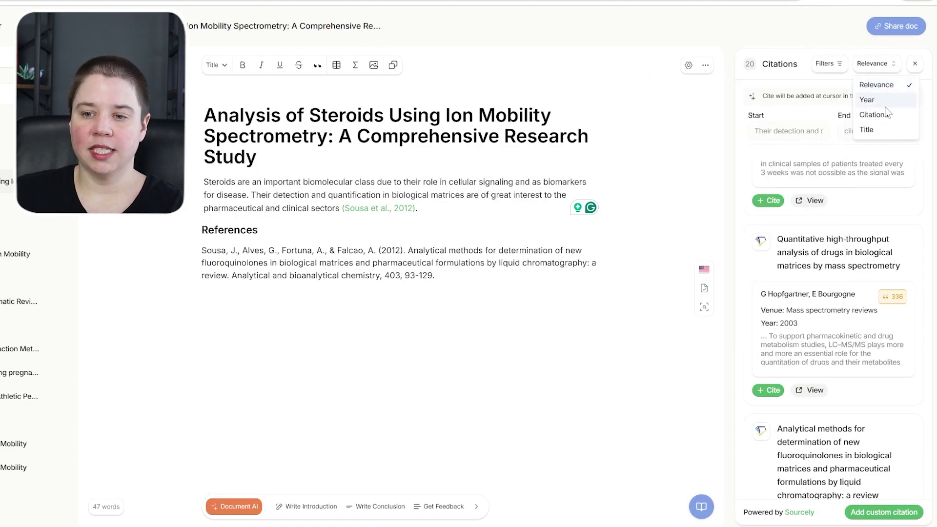
click(835, 28)
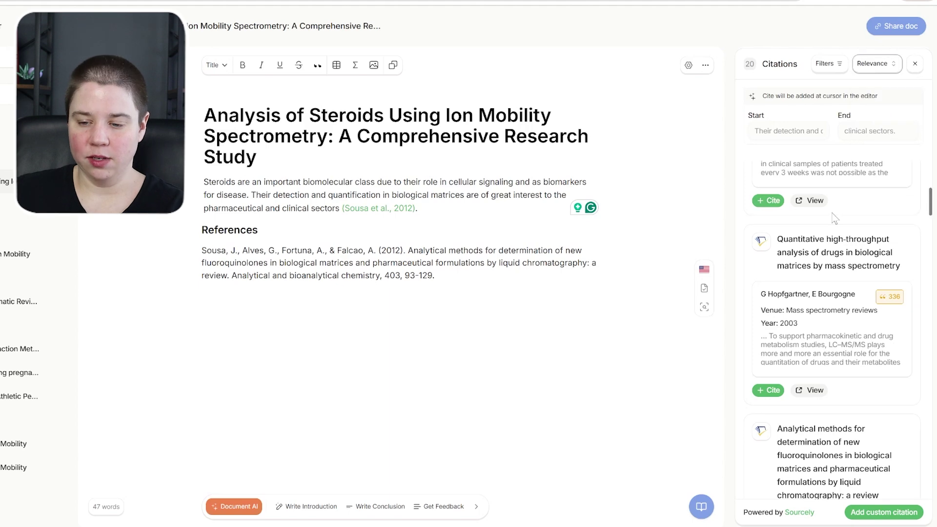
Examine the custom citation form's bib text, DOI and manual entry fields, and discard it without saving.
click(884, 512)
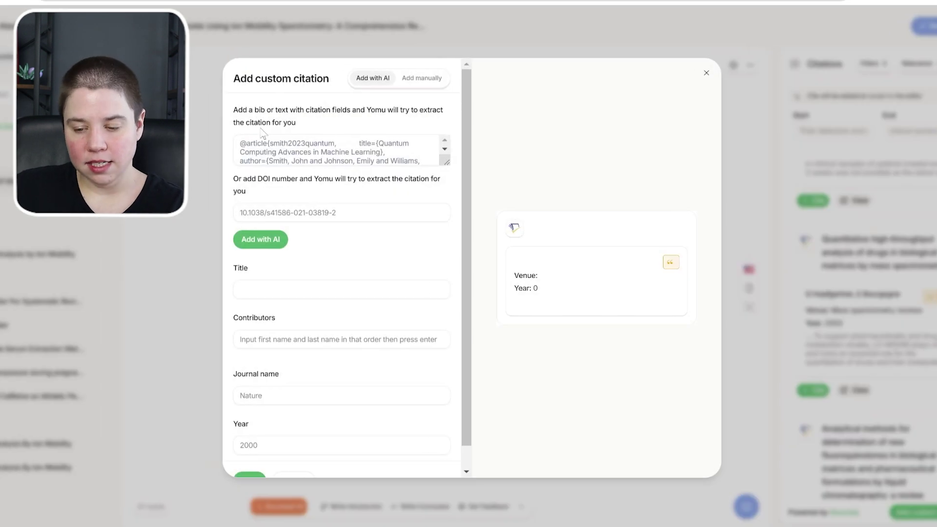
click(244, 144)
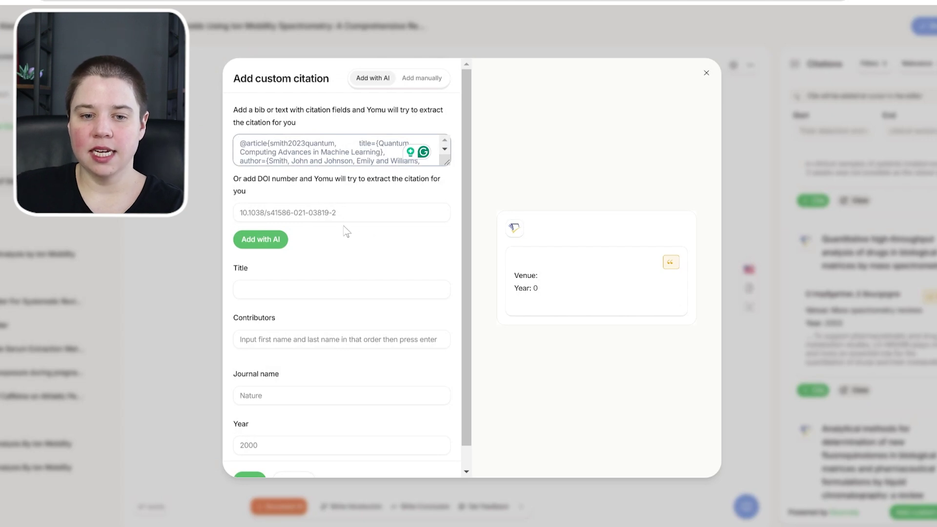
scroll(352, 261, down, 1)
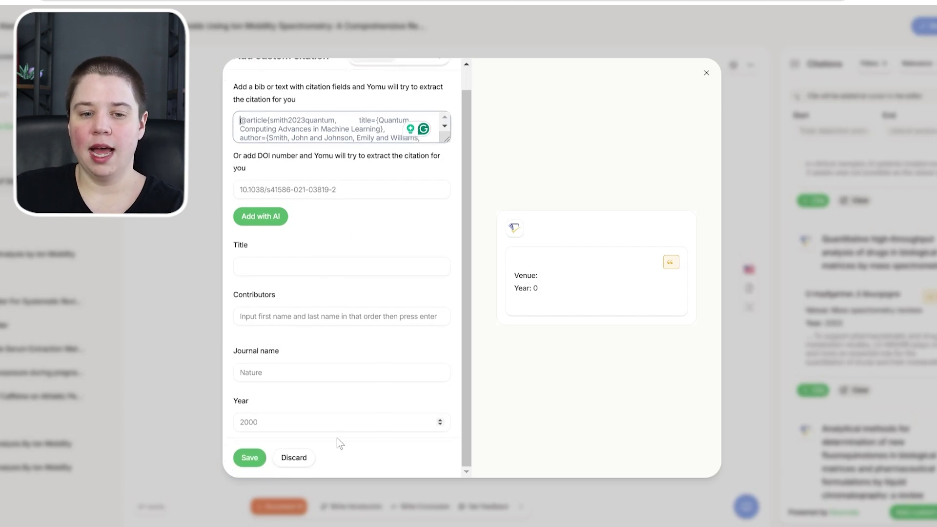
click(293, 459)
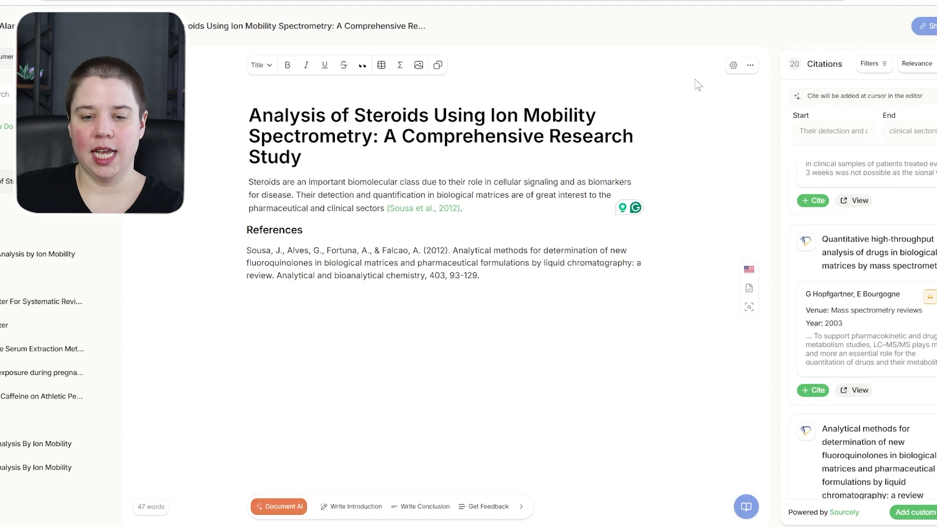
click(930, 28)
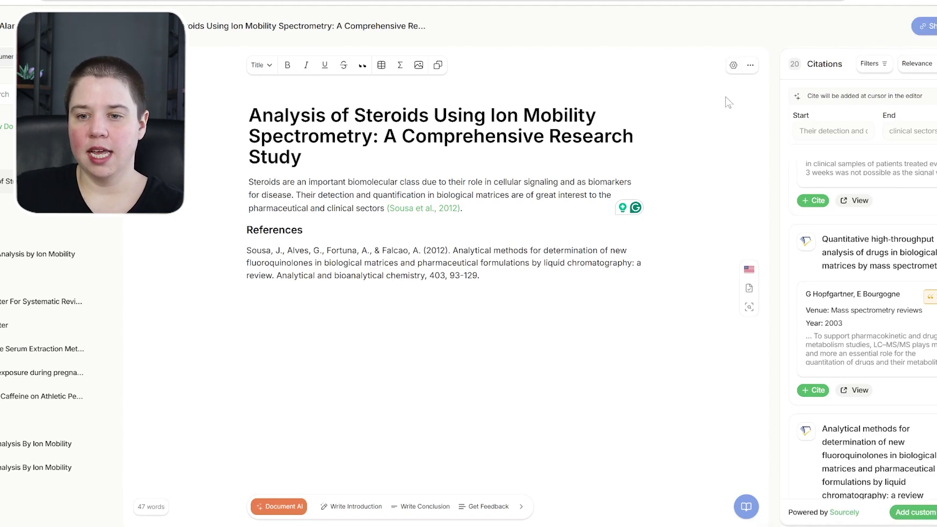
click(752, 67)
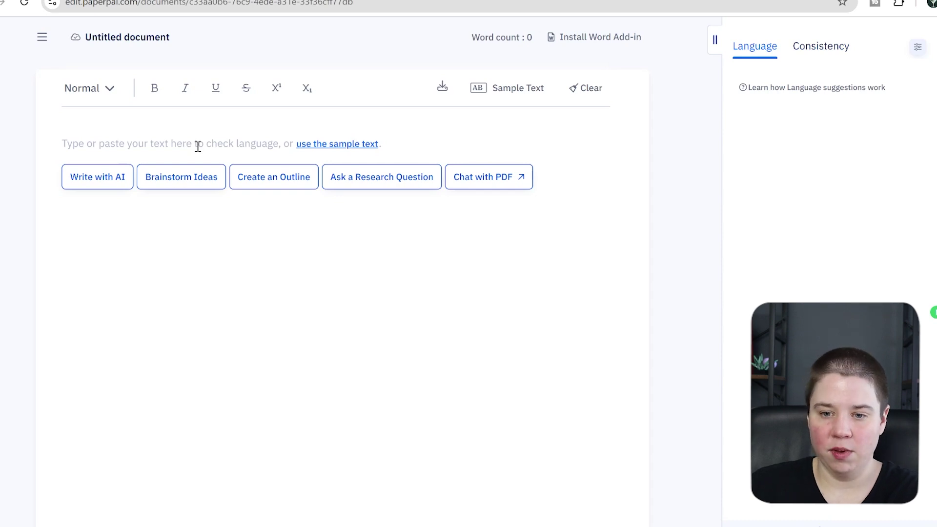
Switch to Paperpal, paste the sentence on steroids as an important biomolecular class into the untitled document, and review its language and consistency checks.
key(ctrl+v)
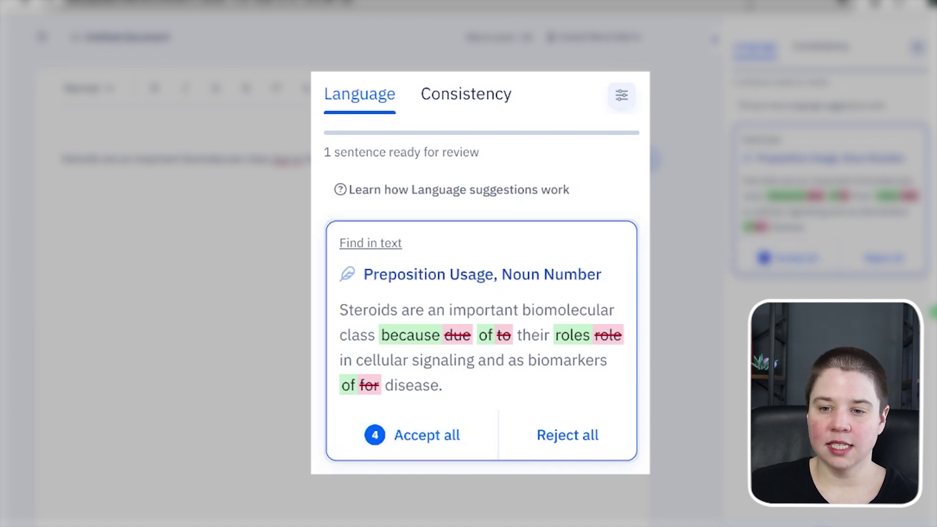
click(485, 101)
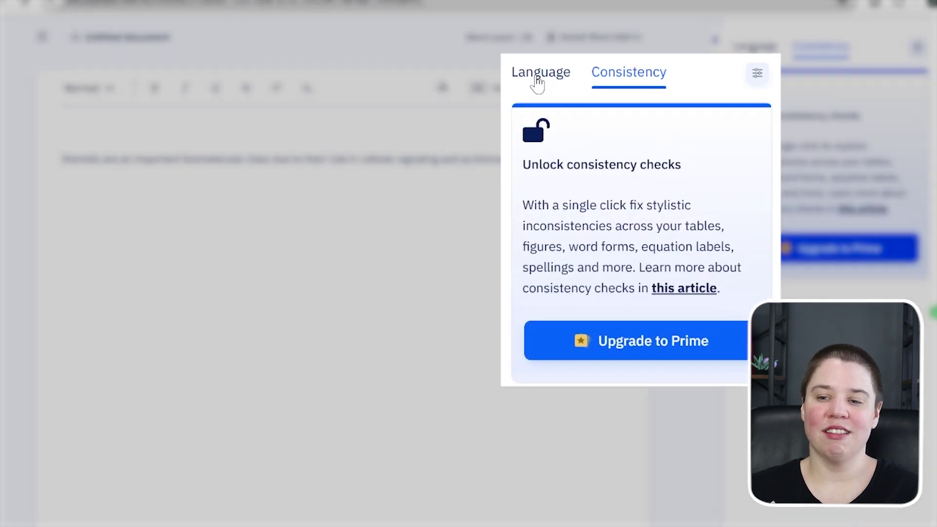
click(756, 44)
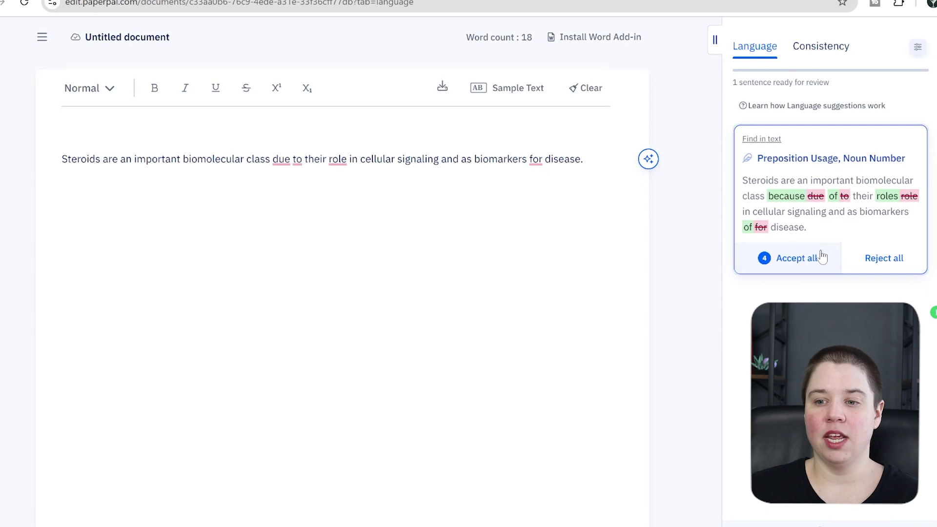
click(798, 258)
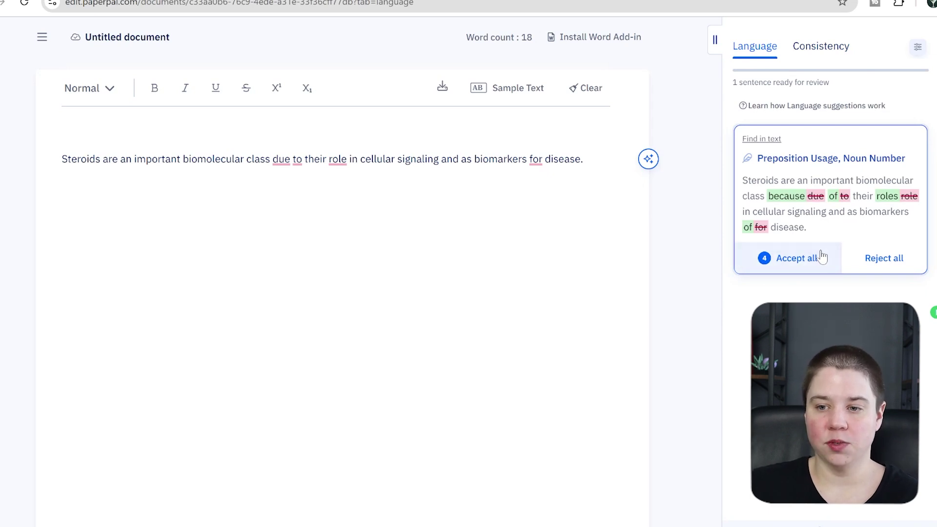
Have the AI keep writing after the first sentence to extend the paragraph.
click(648, 159)
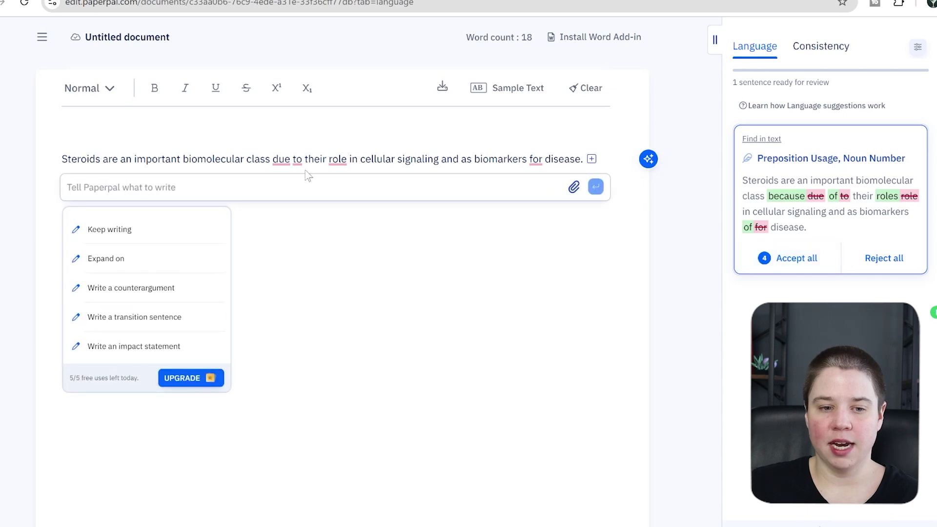
click(112, 230)
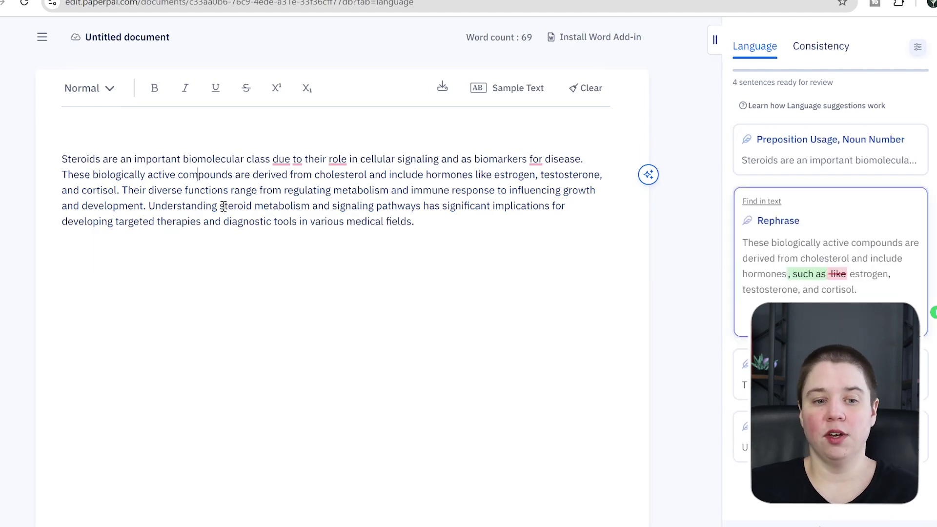
click(459, 223)
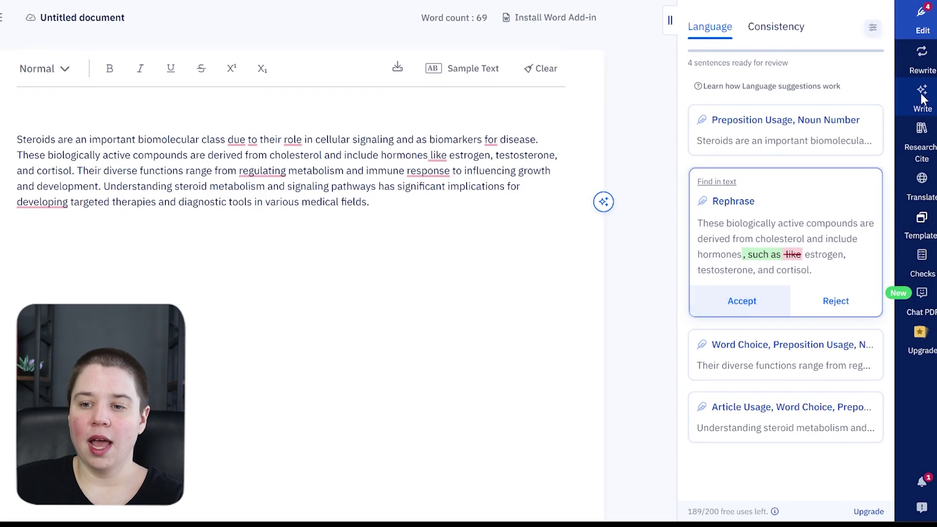
Look over the options offered by the Write and Rewrite tools.
click(911, 103)
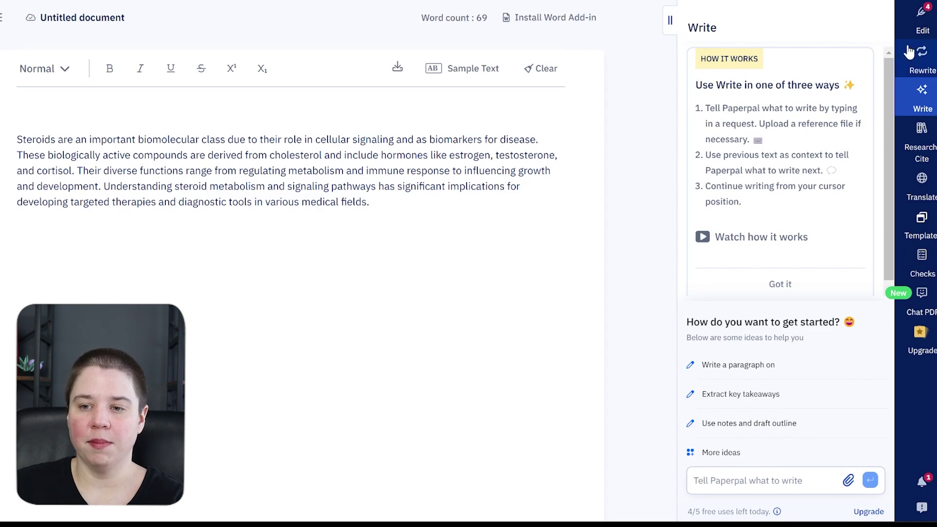
click(918, 58)
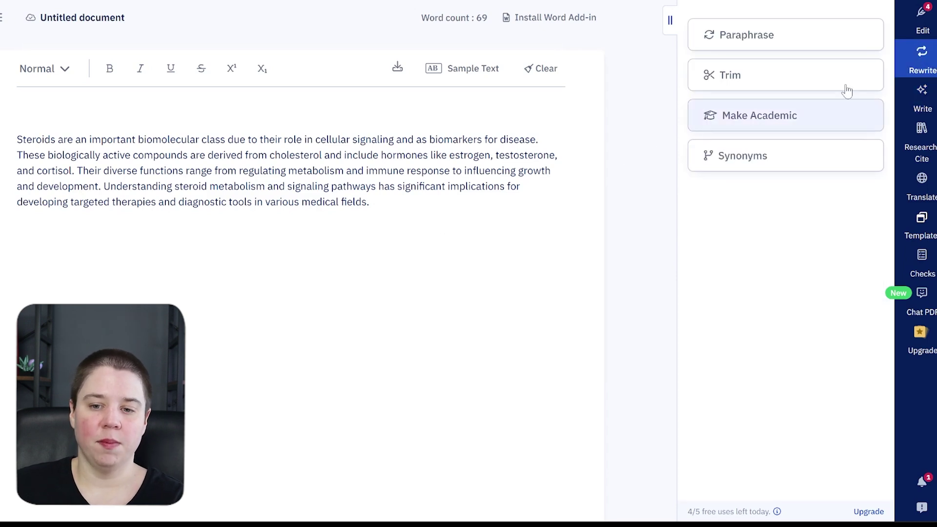
click(922, 17)
Select the first sentence as the reference and ask Paperpal to "Increase the fluency".
drag(17, 139, 573, 140)
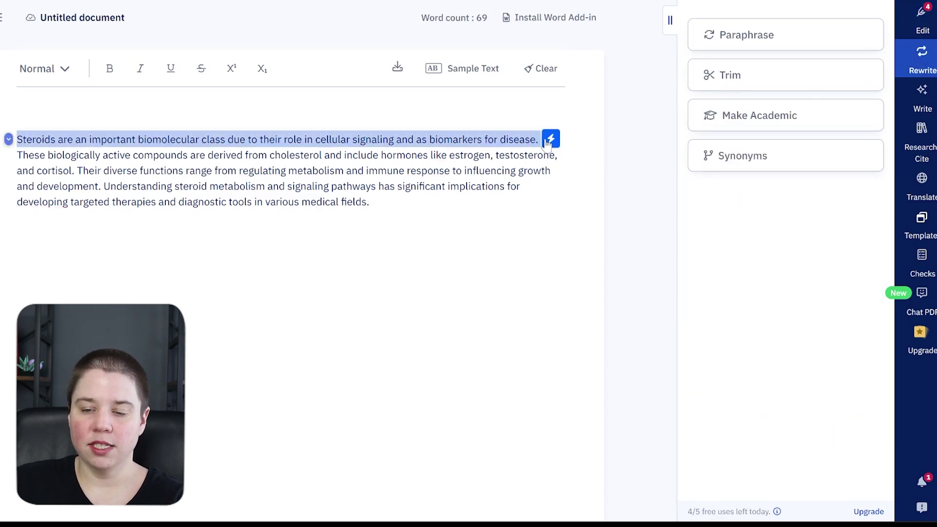
click(552, 140)
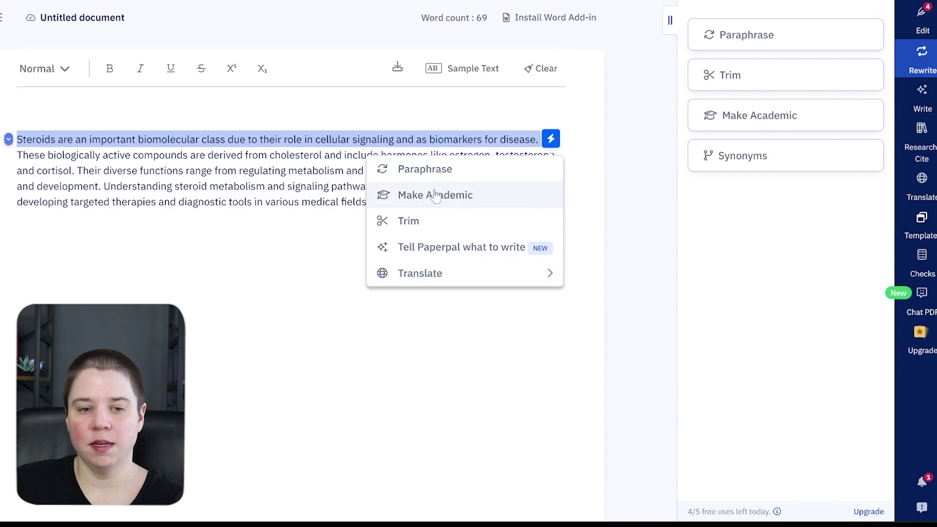
click(440, 245)
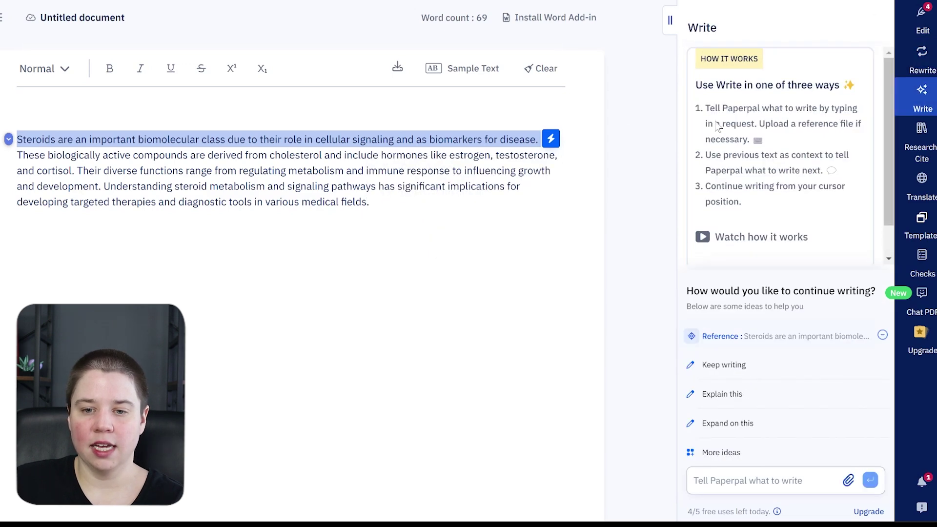
click(746, 480)
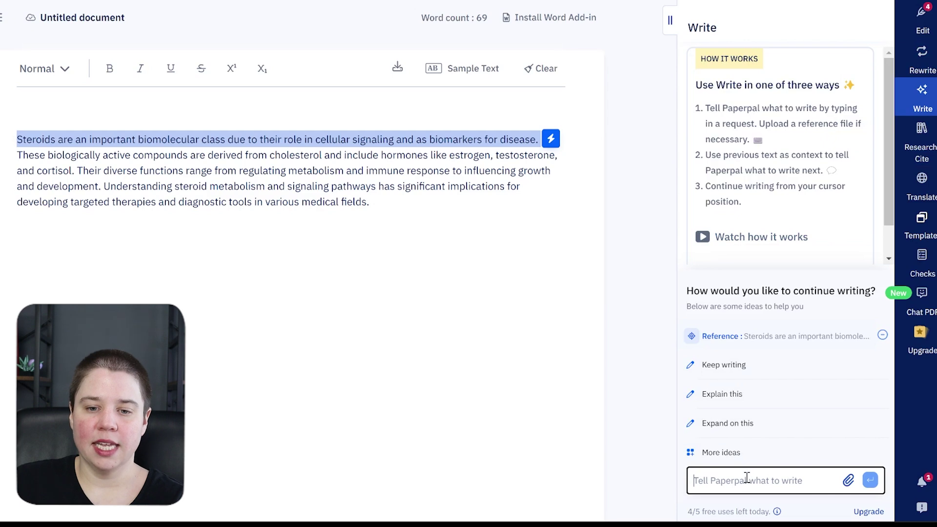
text(Increase the fluency)
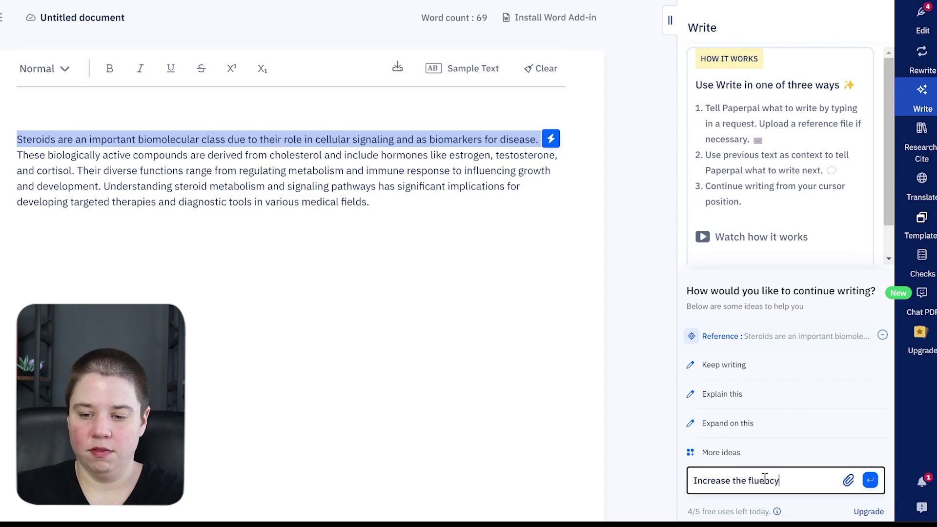
key(Return)
Insert the more fluent version and delete the original first sentence together with the AI's introductory line.
drag(703, 160, 849, 207)
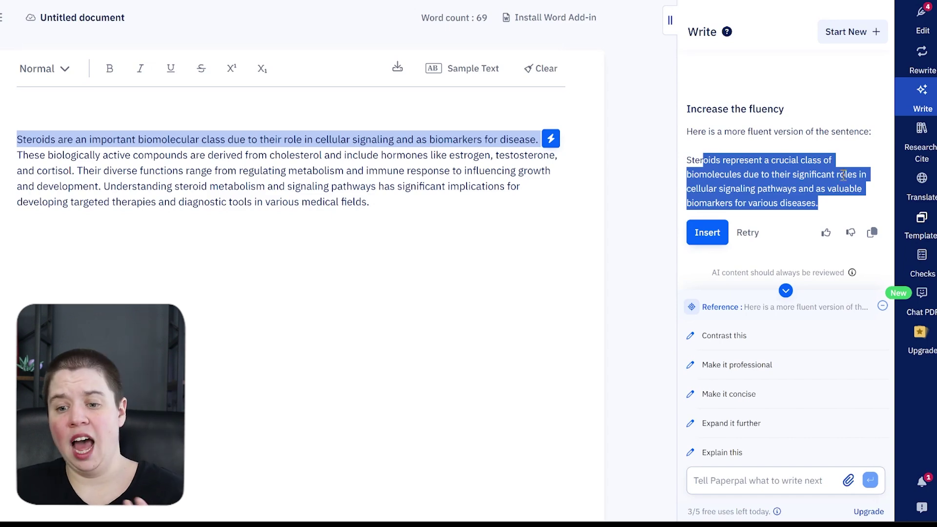
click(710, 232)
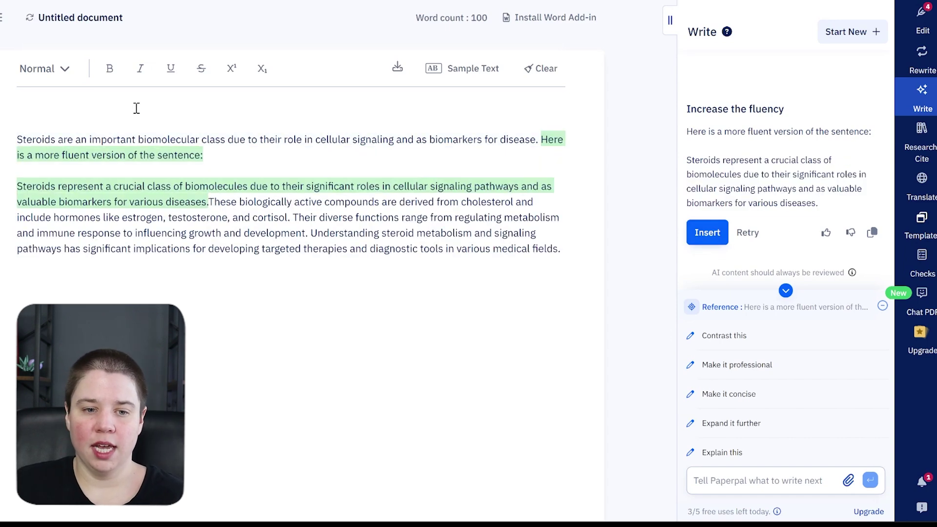
drag(18, 169, 10, 140)
key(BackSpace)
click(8, 141)
key(ctrl+v)
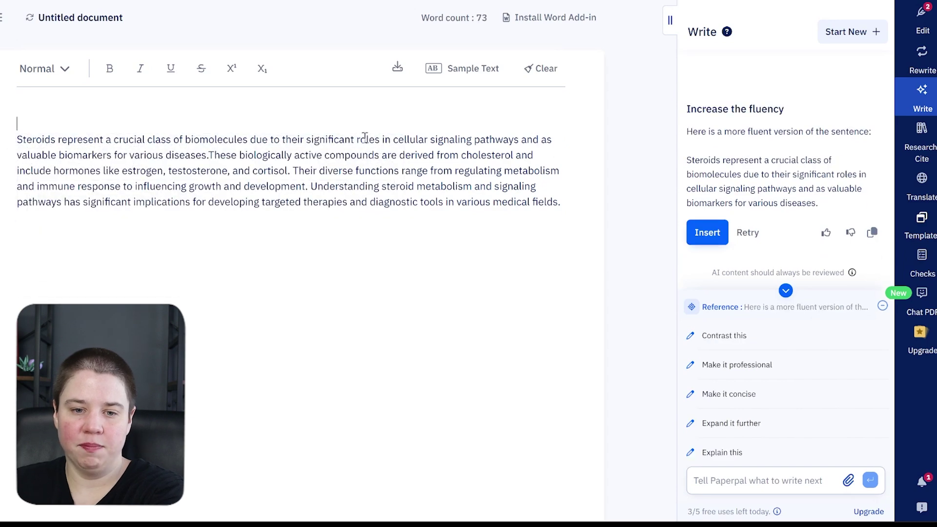
drag(838, 213, 673, 165)
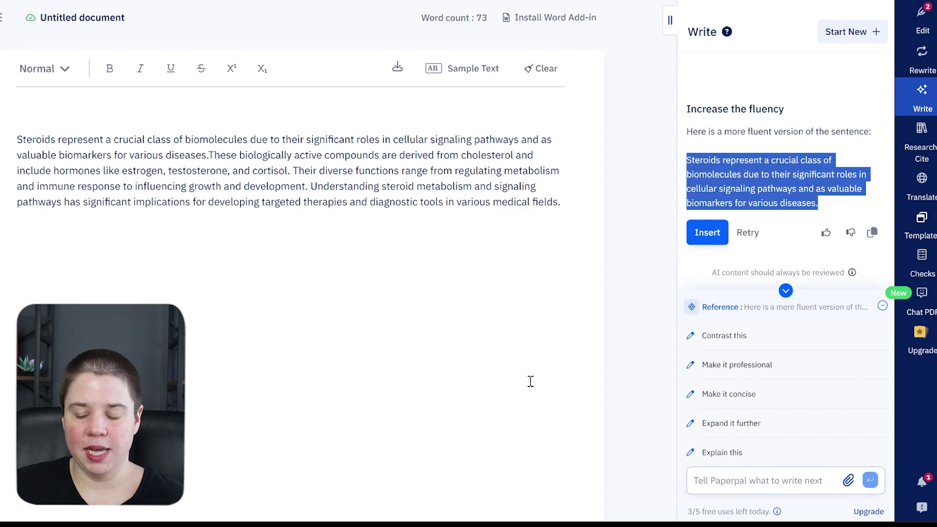
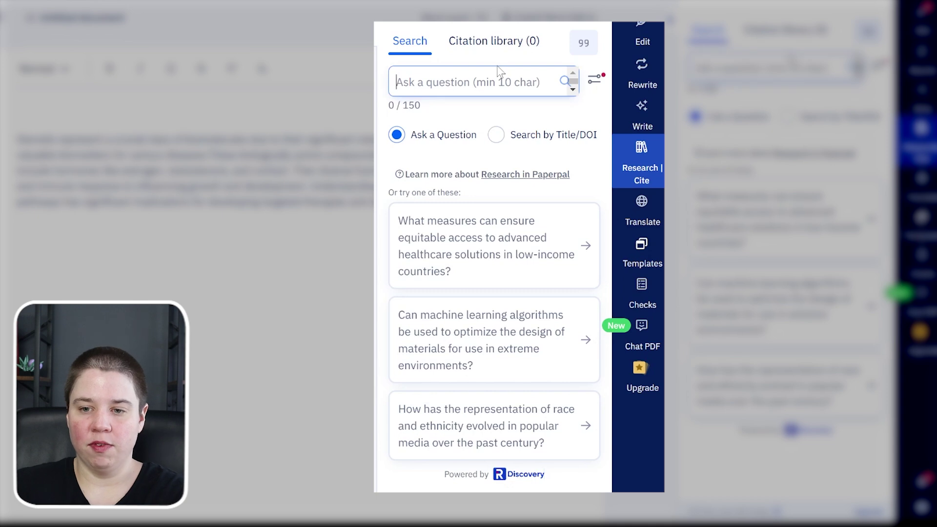
Search the research literature for "steroids cellular signaling pathways" and review the answer and its references.
text(steroids cellular signaling pathways)
key(Return)
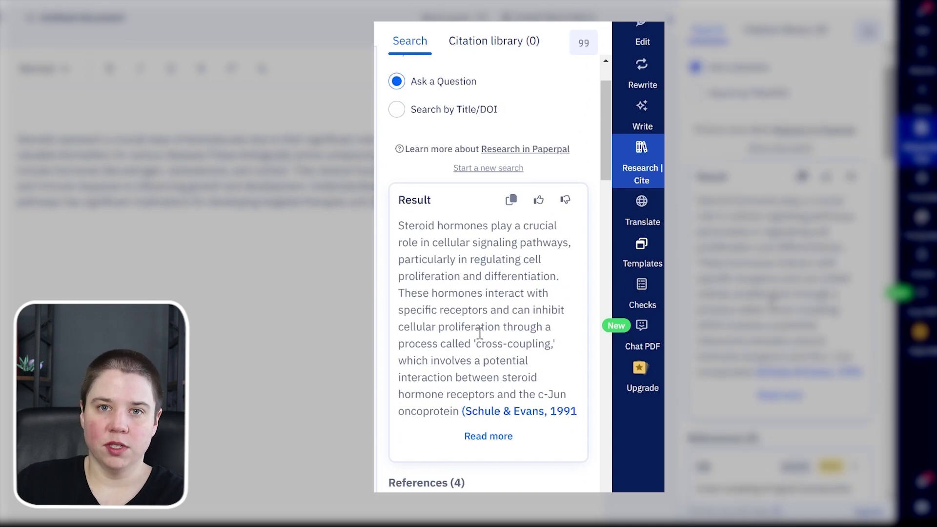
scroll(485, 316, down, 5)
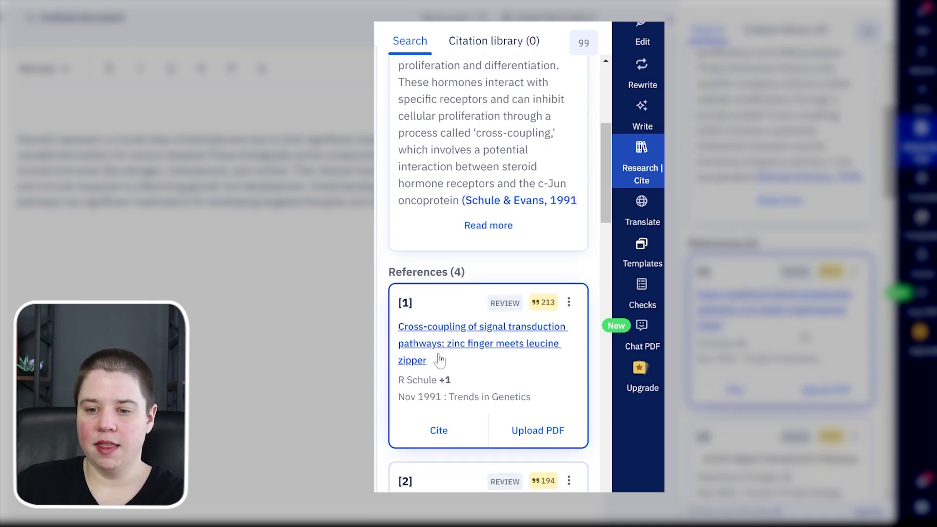
scroll(444, 351, down, 1)
scroll(444, 369, down, 5)
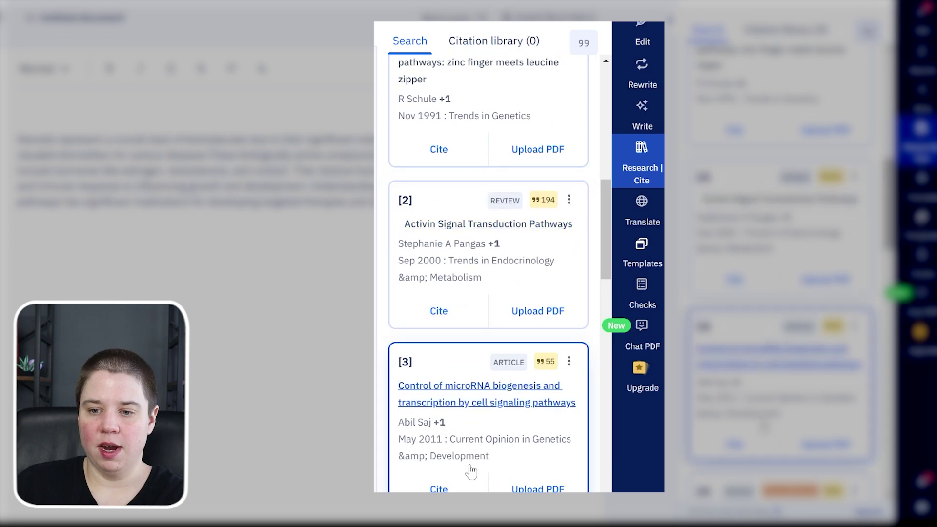
scroll(484, 439, down, 4)
Cite the 1991 review "Cross-coupling of signal transduction pathways: zinc finger meets leucine zipper" before the first sentence's period, in APA 7th edition style.
scroll(501, 274, up, 8)
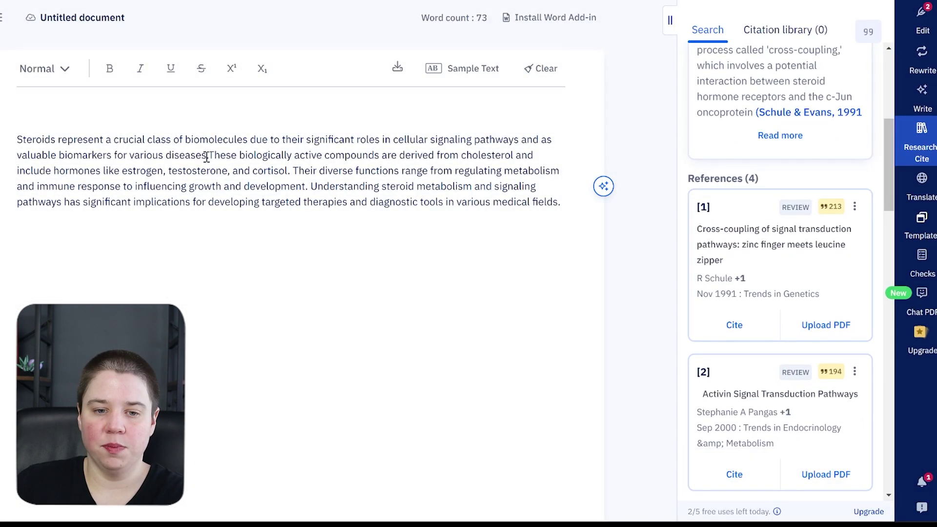
click(722, 328)
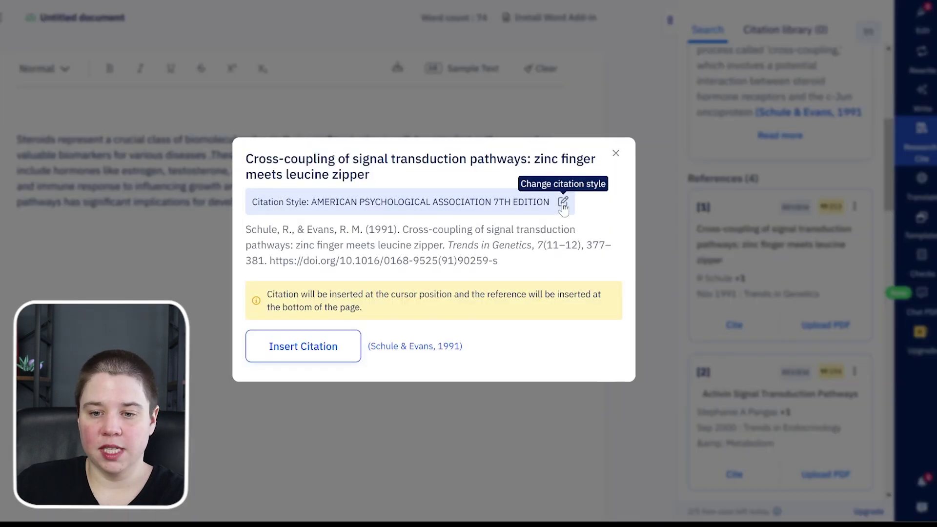
click(301, 347)
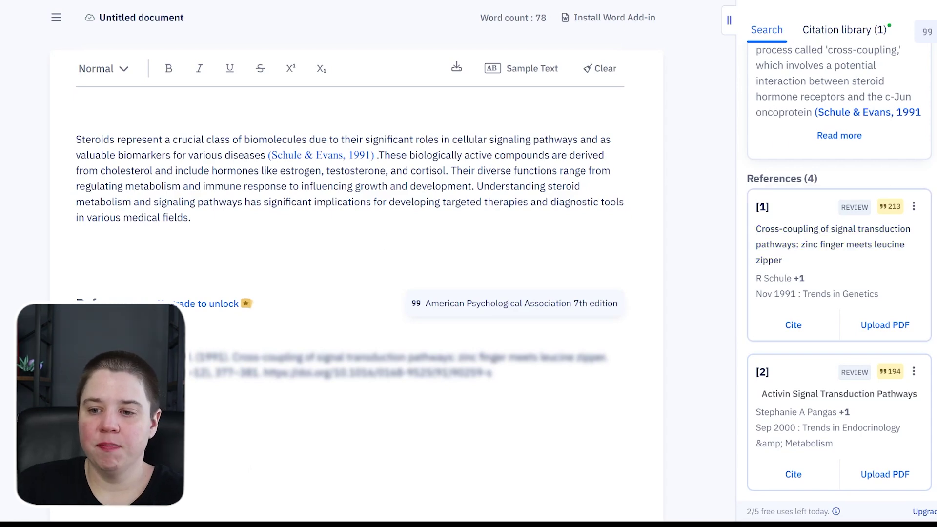
Look through the Translate, Templates, Checks and Chat PDF tools to see what each one offers.
click(931, 188)
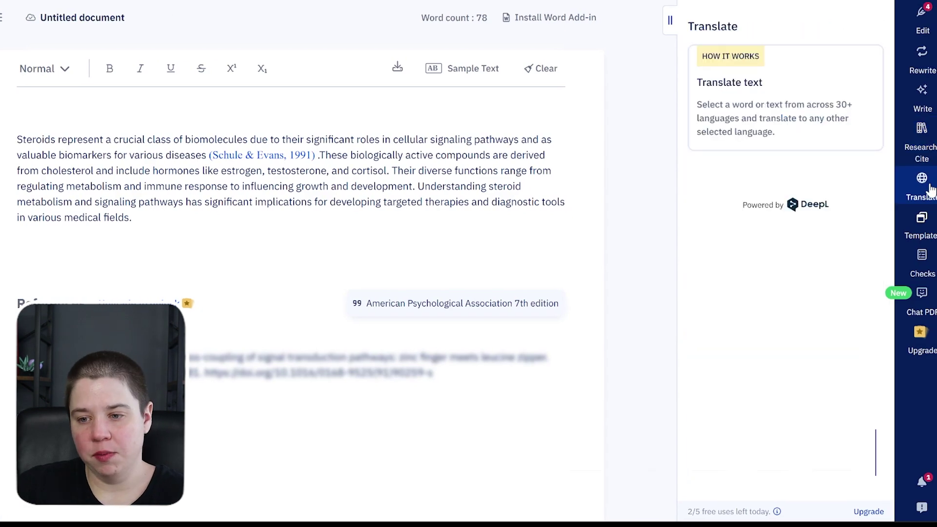
click(932, 240)
scroll(759, 192, down, 2)
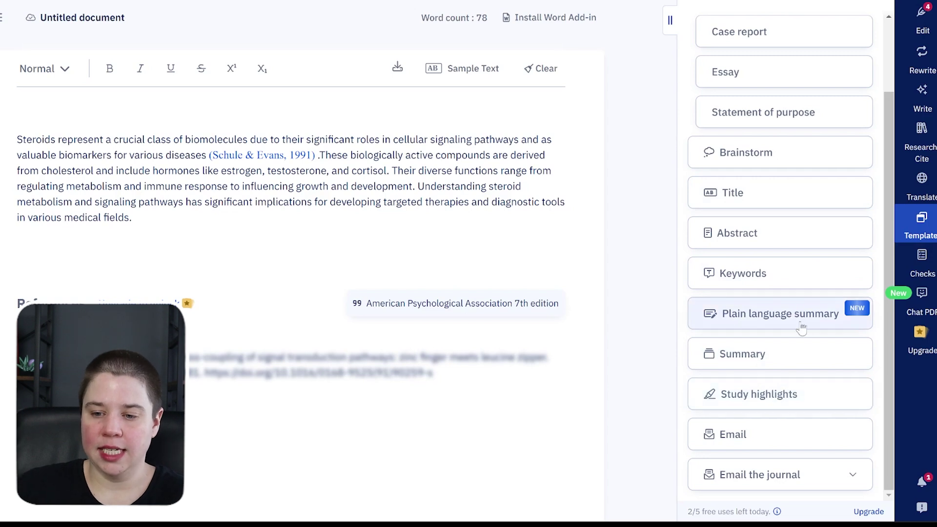
scroll(801, 326, up, 2)
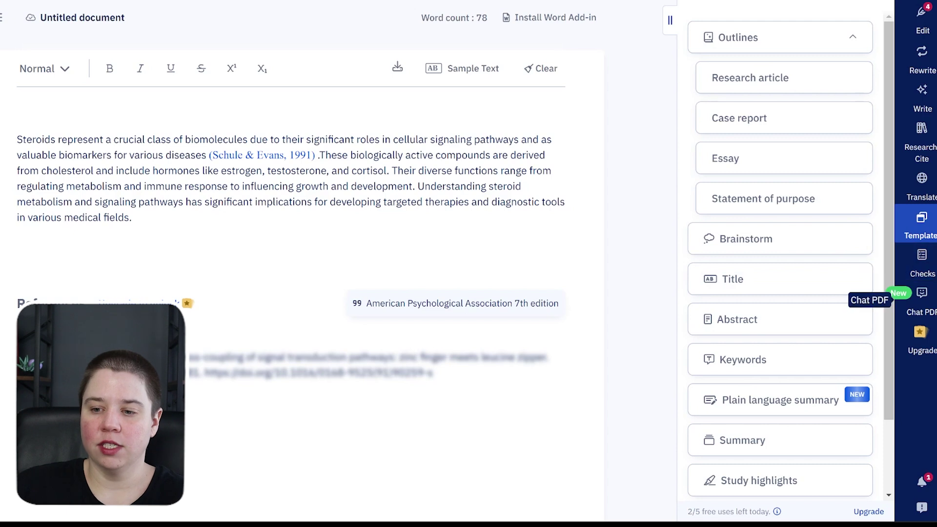
click(922, 259)
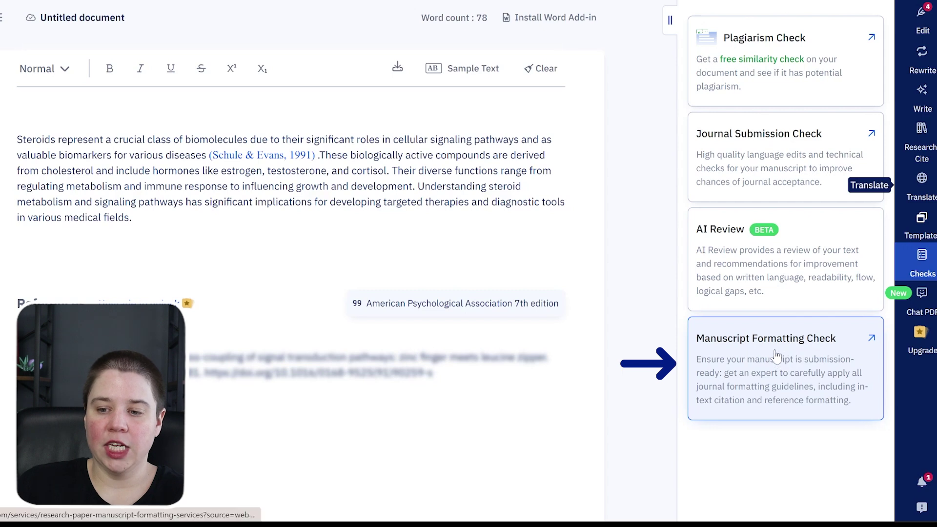
click(924, 308)
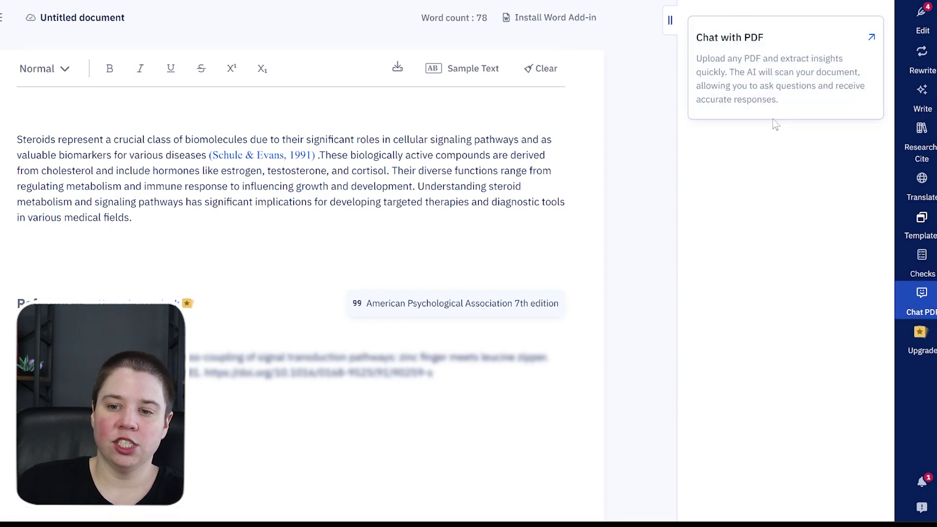